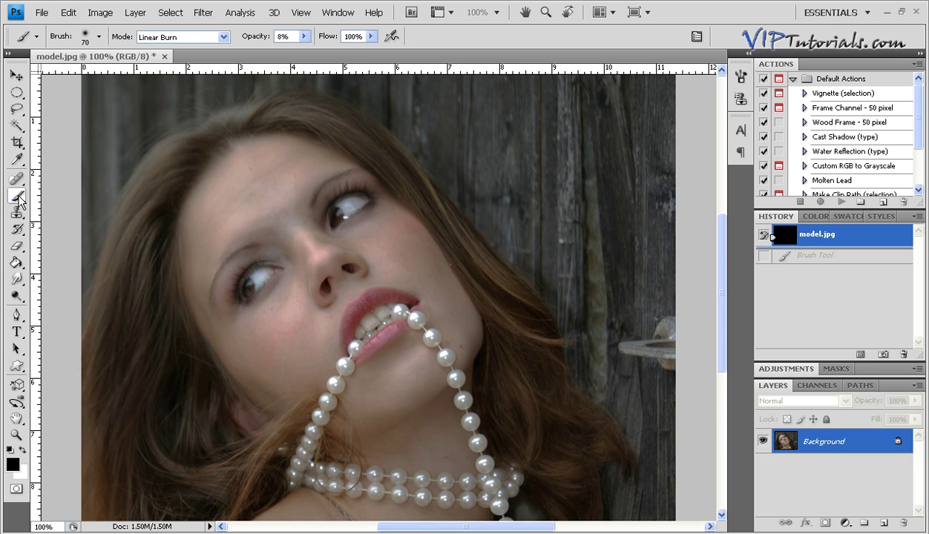
Select the Brush tool and set the foreground colour to dark brown, 662e04
drag(19, 196, 74, 194)
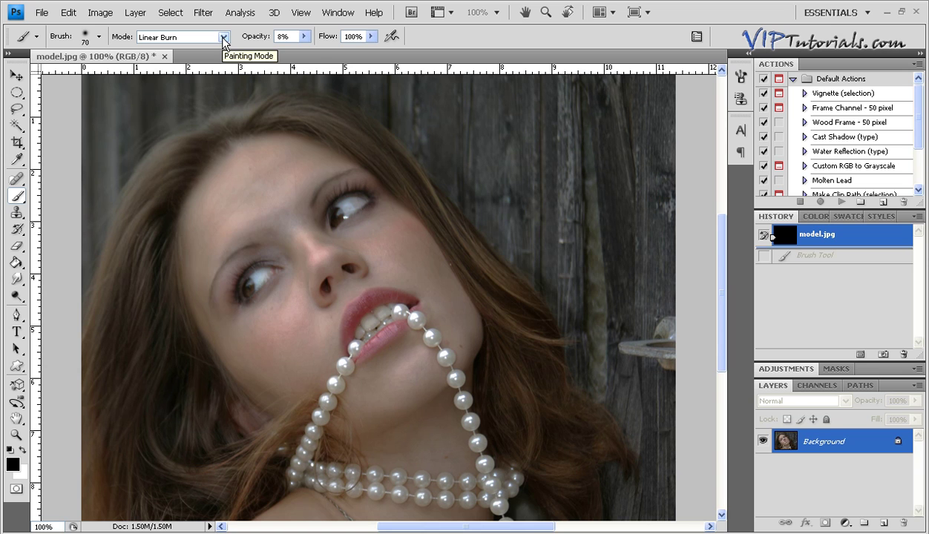
right_click(15, 199)
click(68, 195)
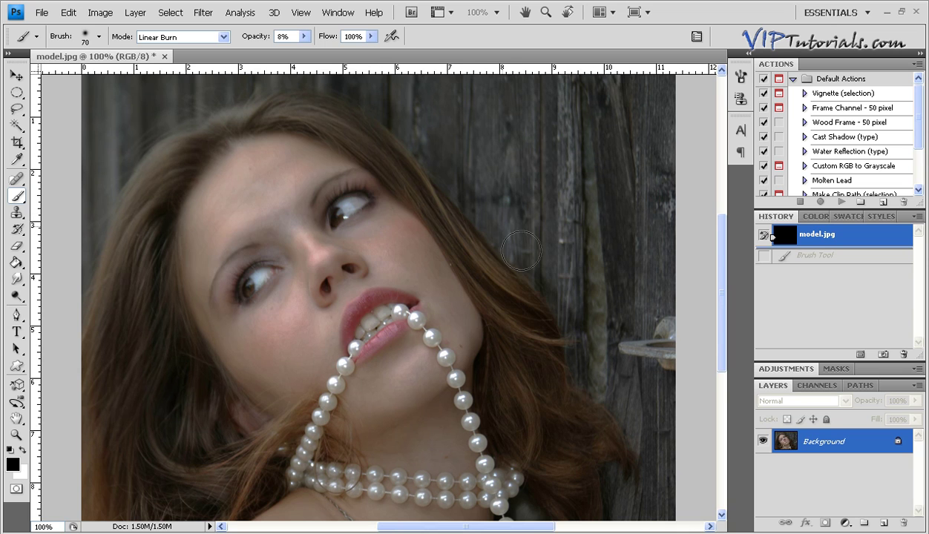
click(12, 463)
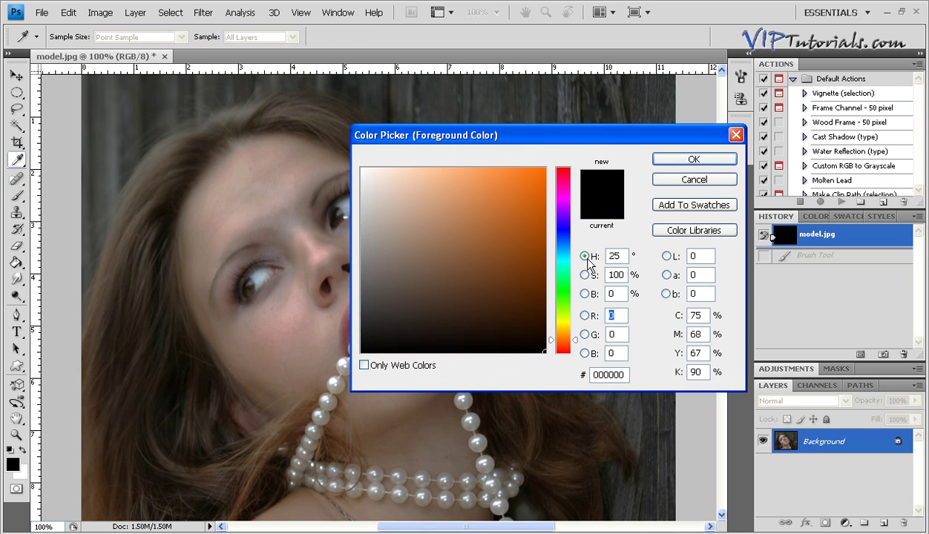
click(540, 274)
drag(538, 275, 539, 278)
click(678, 159)
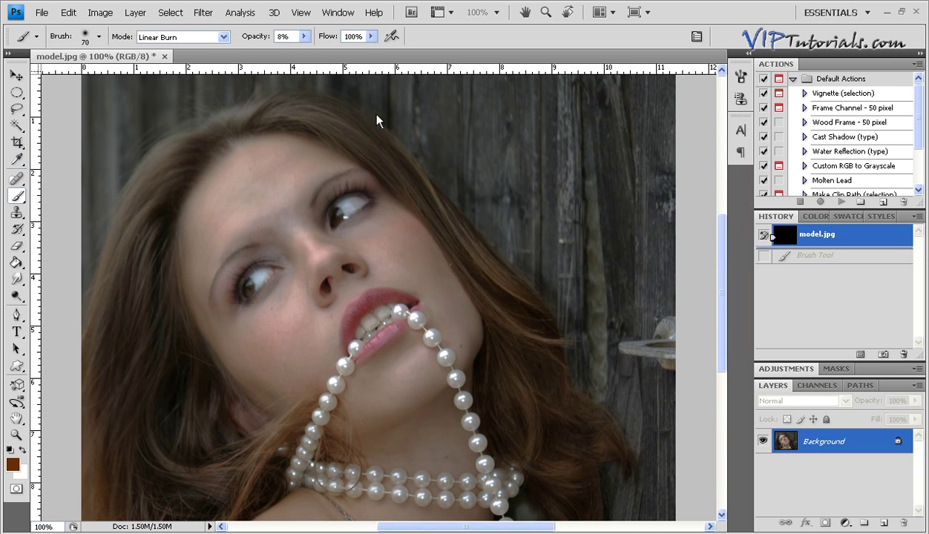
Set the brush mode to Color Burn and paint brown over the long hair on the left side of the model's face
click(223, 38)
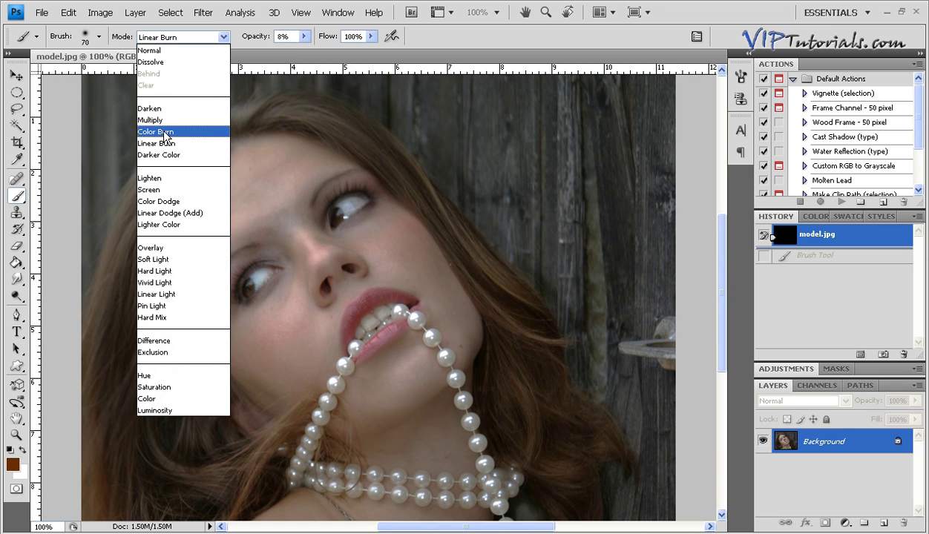
click(165, 133)
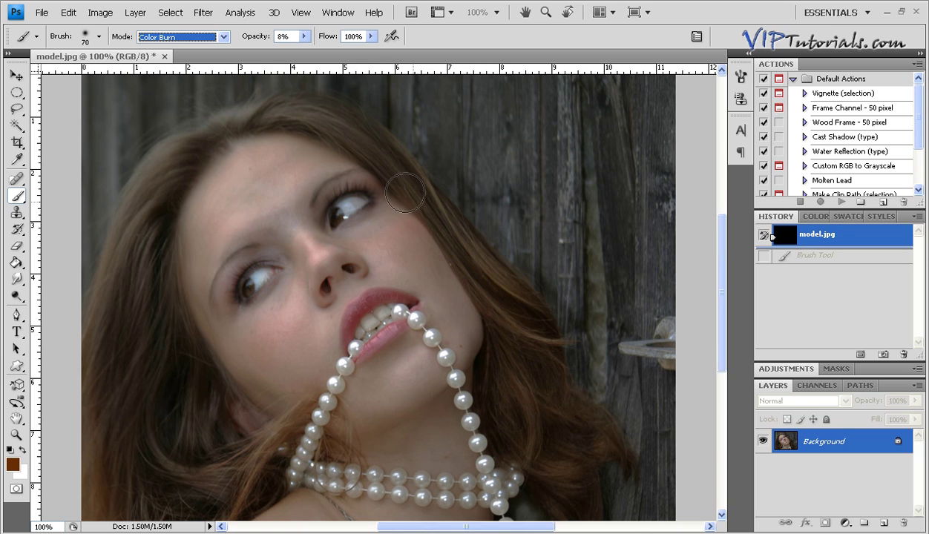
mouse_move(178, 171)
mouse_down()
mouse_move(203, 149)
mouse_move(139, 184)
mouse_move(109, 258)
mouse_move(95, 347)
mouse_up()
mouse_move(132, 324)
mouse_down()
mouse_move(123, 410)
mouse_move(84, 511)
mouse_up()
mouse_move(155, 265)
mouse_down()
mouse_move(145, 439)
mouse_move(207, 473)
mouse_move(248, 464)
mouse_move(274, 443)
mouse_move(269, 437)
mouse_up()
mouse_move(210, 460)
mouse_down()
mouse_move(183, 390)
mouse_move(171, 450)
mouse_move(176, 437)
mouse_up()
mouse_move(137, 469)
mouse_down()
mouse_move(132, 501)
mouse_move(197, 504)
mouse_move(148, 501)
mouse_up()
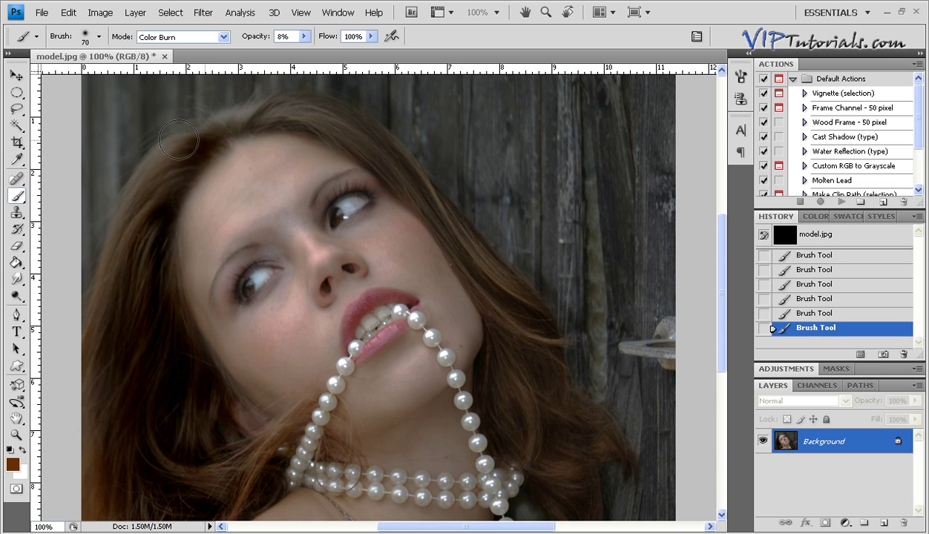
Paint the brown Color Burn tint over the crown and right-side hair, and go over the left-side hair again
mouse_move(219, 152)
mouse_down()
mouse_move(228, 138)
mouse_move(223, 115)
mouse_up()
mouse_move(231, 133)
mouse_down()
mouse_move(297, 103)
mouse_move(382, 134)
mouse_move(324, 113)
mouse_move(275, 113)
mouse_move(304, 109)
mouse_move(371, 145)
mouse_move(514, 296)
mouse_up()
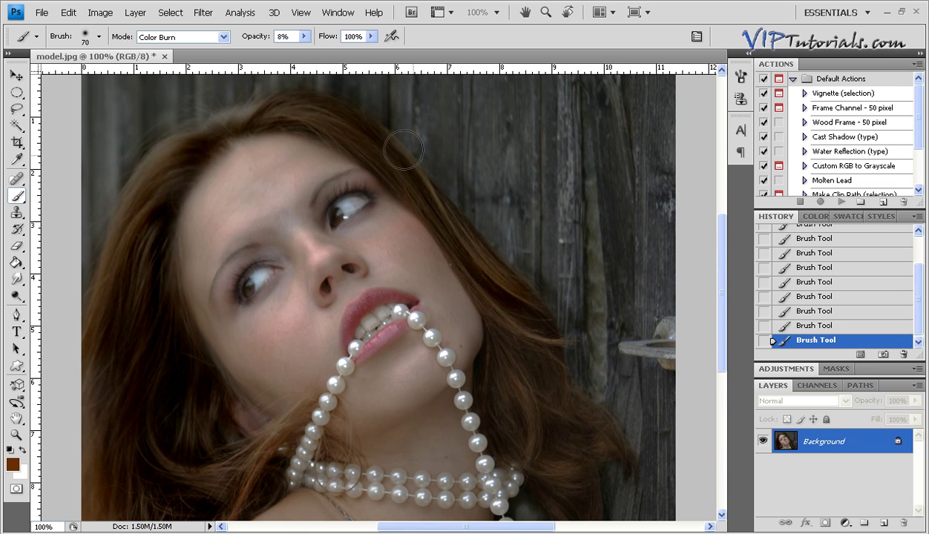
mouse_move(378, 135)
mouse_down()
mouse_move(516, 323)
mouse_move(555, 345)
mouse_move(513, 412)
mouse_move(512, 449)
mouse_move(512, 420)
mouse_up()
mouse_move(541, 382)
mouse_down()
mouse_move(565, 414)
mouse_move(604, 429)
mouse_move(608, 466)
mouse_up()
mouse_move(547, 464)
mouse_down()
mouse_move(593, 465)
mouse_move(542, 490)
mouse_move(584, 512)
mouse_move(594, 486)
mouse_move(593, 507)
mouse_move(555, 438)
mouse_up()
mouse_move(242, 122)
mouse_down()
mouse_move(211, 143)
mouse_move(174, 145)
mouse_move(133, 221)
mouse_move(179, 194)
mouse_move(185, 184)
mouse_move(133, 205)
mouse_move(107, 236)
mouse_move(89, 436)
mouse_move(76, 453)
mouse_move(157, 460)
mouse_move(195, 440)
mouse_move(192, 424)
mouse_move(185, 434)
mouse_move(217, 464)
mouse_move(244, 464)
mouse_move(227, 475)
mouse_move(168, 465)
mouse_move(128, 442)
mouse_move(150, 497)
mouse_up()
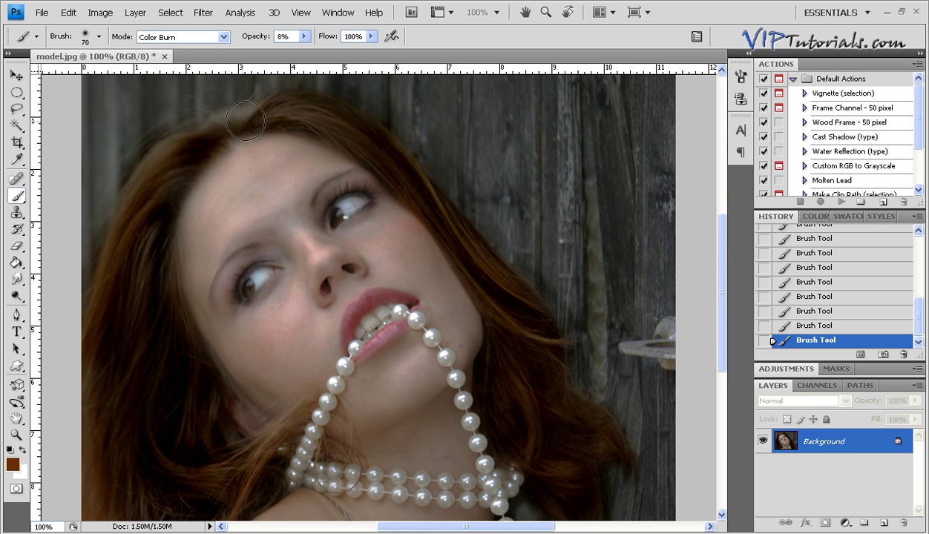
mouse_move(241, 118)
mouse_down()
mouse_move(242, 115)
mouse_move(312, 110)
mouse_move(353, 130)
mouse_move(343, 128)
mouse_move(341, 137)
mouse_move(245, 108)
mouse_up()
Set the brush mode to Color Dodge and the foreground colour to light peach, ffc89f
click(224, 37)
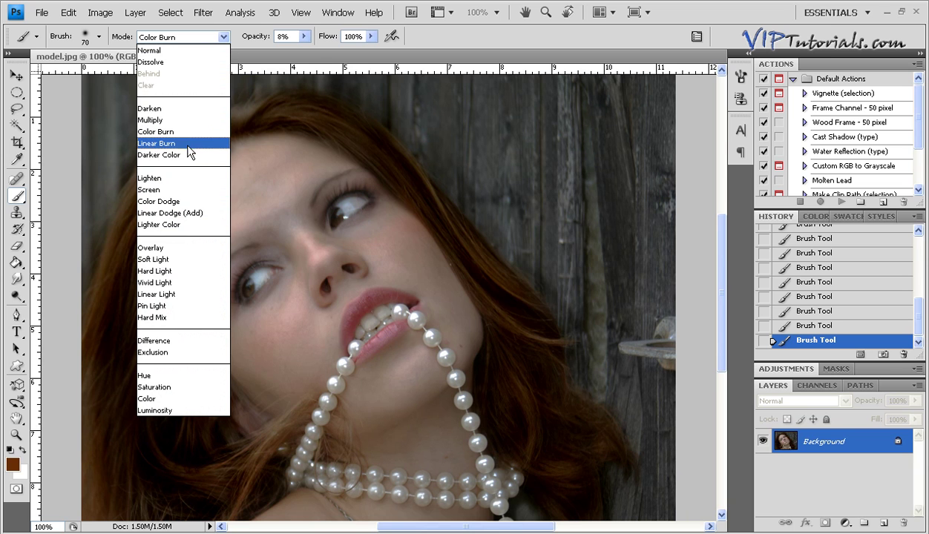
click(170, 203)
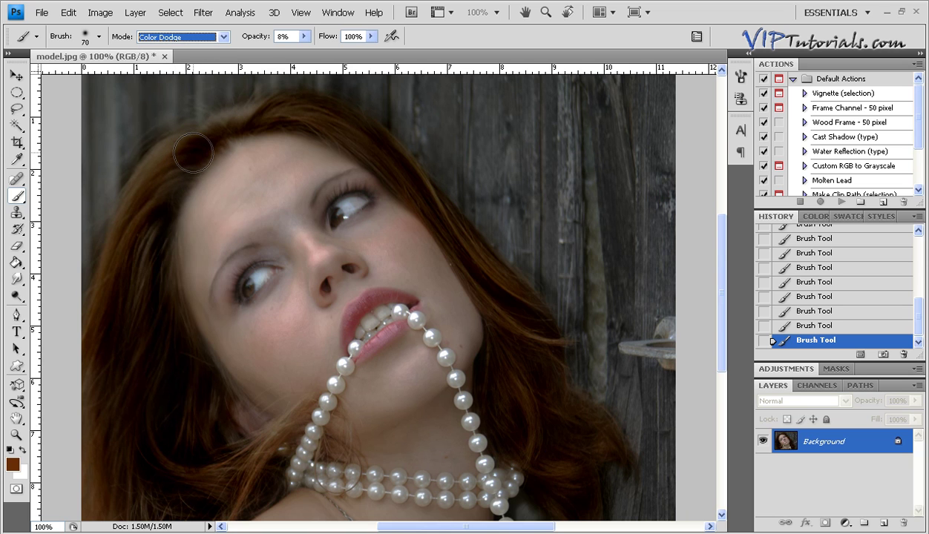
click(12, 464)
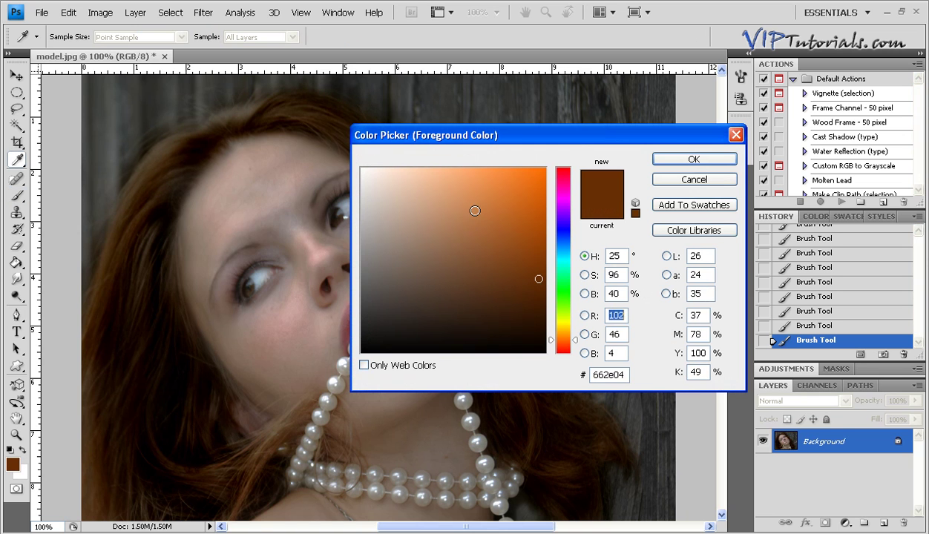
drag(476, 211, 427, 168)
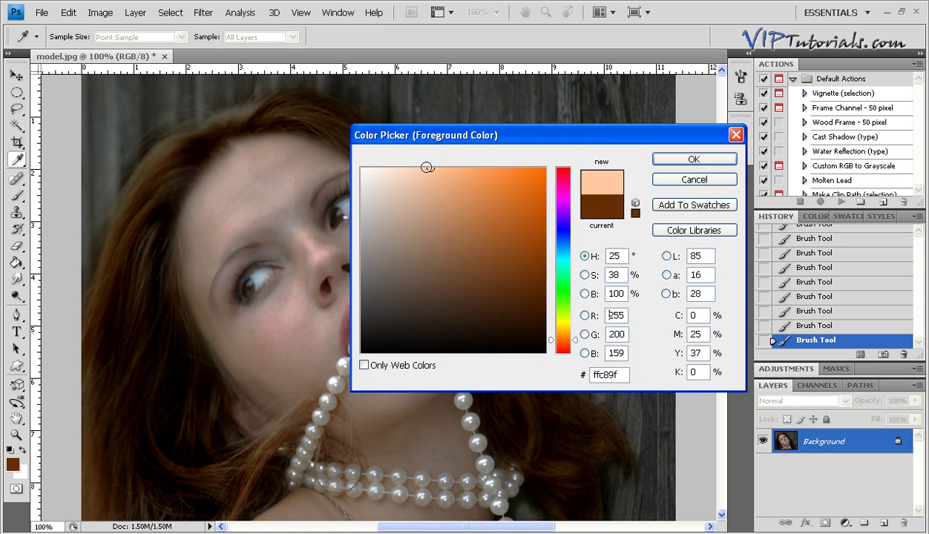
click(674, 160)
Raise the brush opacity to 31% and brighten the hair from its left side up to the crown, undoing the overly strong stroke at the outer edge
mouse_move(196, 143)
mouse_down()
mouse_move(172, 151)
mouse_move(151, 174)
mouse_up()
click(305, 36)
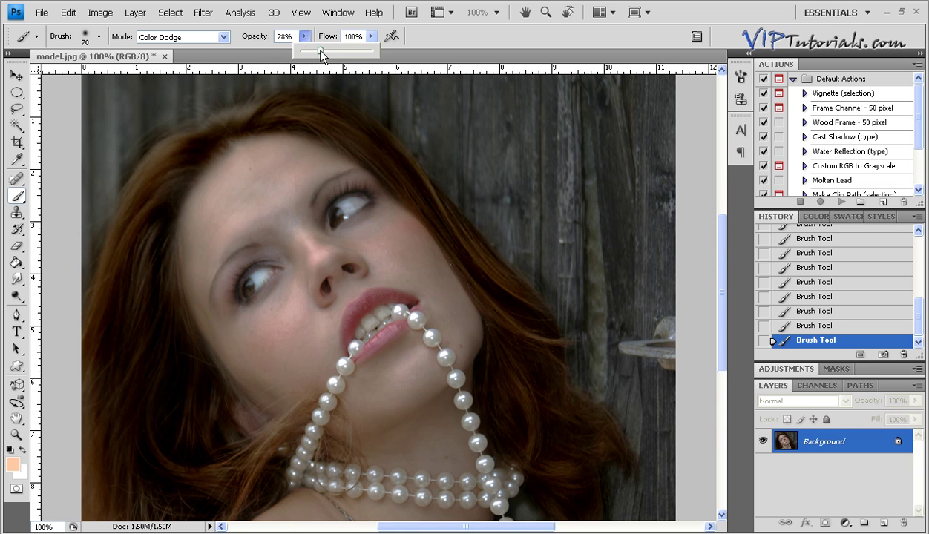
drag(321, 52, 323, 53)
mouse_move(190, 152)
mouse_down()
mouse_move(120, 255)
mouse_move(150, 202)
mouse_move(158, 243)
mouse_move(145, 247)
mouse_move(140, 347)
mouse_move(98, 438)
mouse_move(148, 206)
mouse_move(122, 220)
mouse_move(82, 359)
mouse_move(86, 421)
mouse_move(128, 354)
mouse_move(177, 181)
mouse_move(101, 443)
mouse_move(129, 439)
mouse_move(157, 236)
mouse_move(129, 389)
mouse_move(68, 472)
mouse_up()
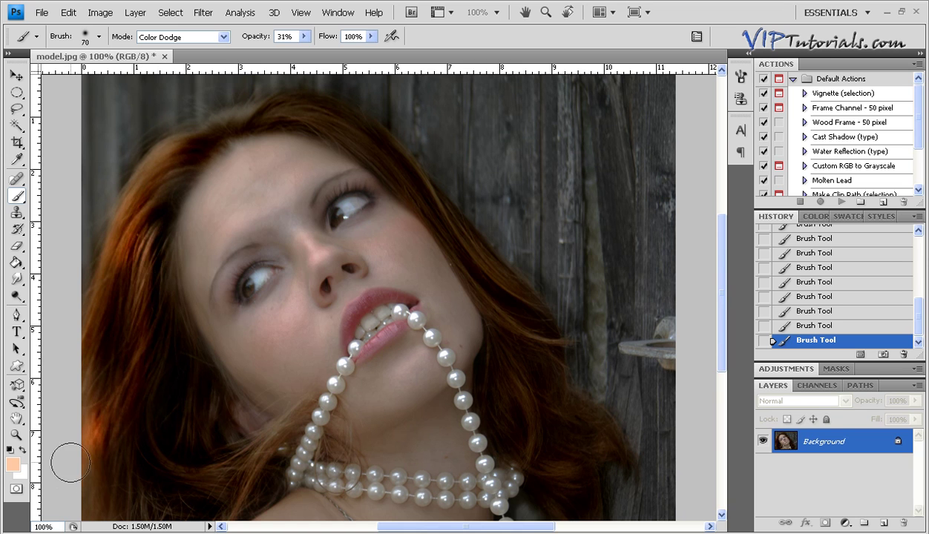
key(ctrl+z)
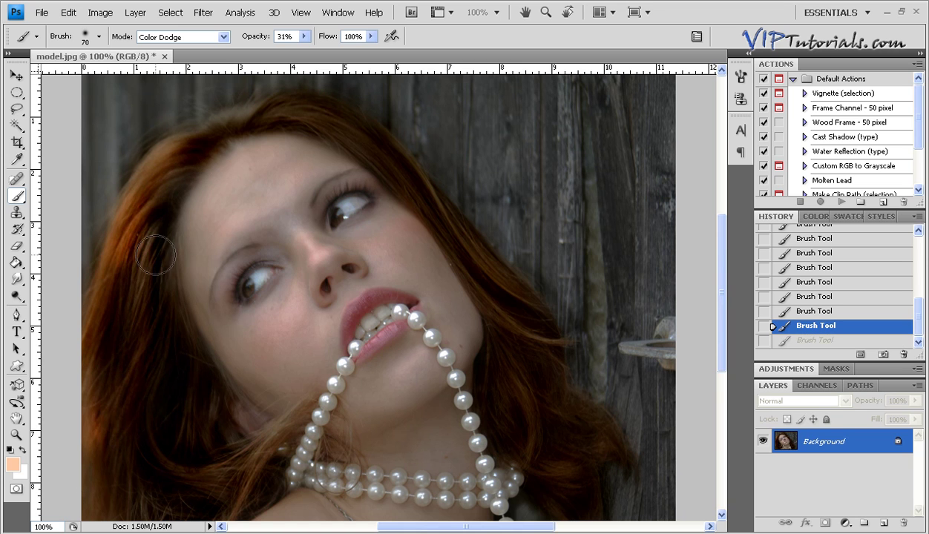
mouse_move(141, 363)
mouse_down()
mouse_move(110, 424)
mouse_move(172, 326)
mouse_move(161, 366)
mouse_move(164, 323)
mouse_move(145, 446)
mouse_move(200, 500)
mouse_move(233, 483)
mouse_move(269, 441)
mouse_move(225, 484)
mouse_move(159, 460)
mouse_up()
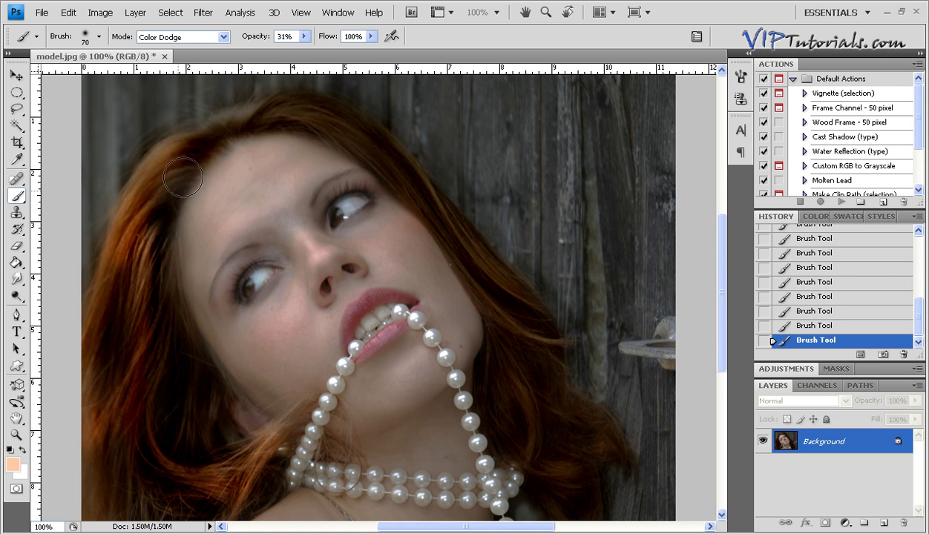
mouse_move(168, 189)
mouse_down()
mouse_move(205, 158)
mouse_move(201, 148)
mouse_move(163, 152)
mouse_move(139, 169)
mouse_move(140, 190)
mouse_move(295, 103)
mouse_move(324, 104)
mouse_move(362, 134)
mouse_move(294, 114)
mouse_up()
Reduce the brush size to 45 px and paint highlights over the crown and down the hair on the right of the face
key(bracketleft)
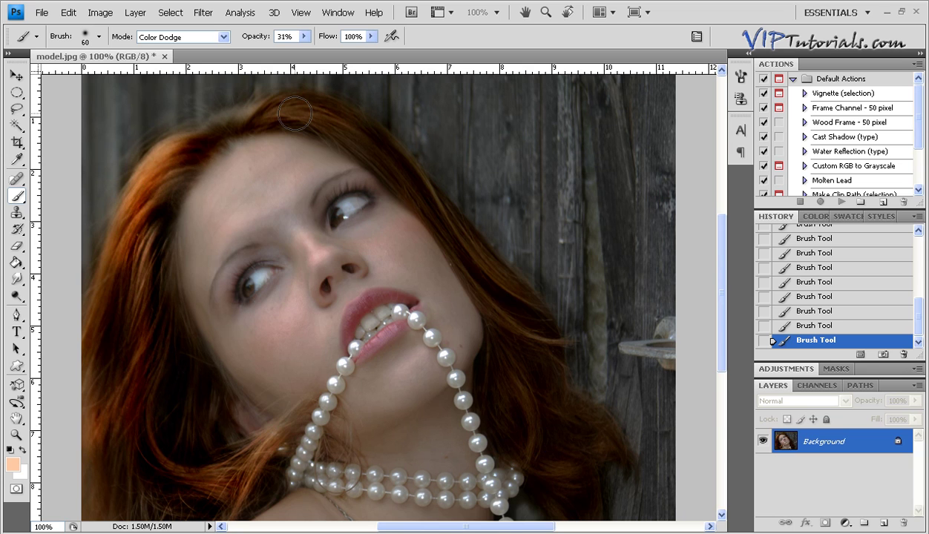
mouse_move(295, 114)
mouse_down()
mouse_move(267, 113)
mouse_move(295, 115)
mouse_move(383, 160)
mouse_move(397, 183)
mouse_up()
key(bracketleft)
drag(261, 102, 326, 98)
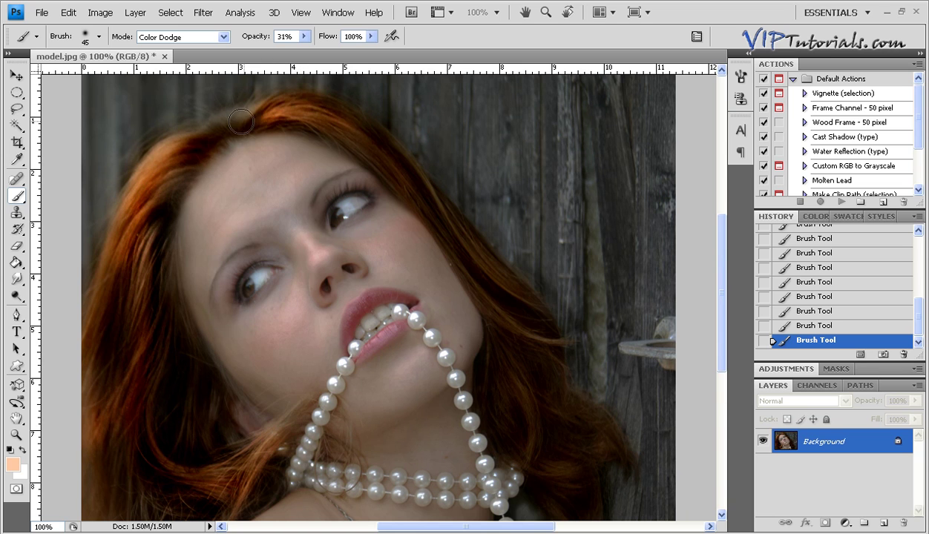
mouse_move(260, 110)
mouse_down()
mouse_move(283, 100)
mouse_move(339, 105)
mouse_move(368, 148)
mouse_move(311, 102)
mouse_move(338, 108)
mouse_move(391, 147)
mouse_move(447, 236)
mouse_up()
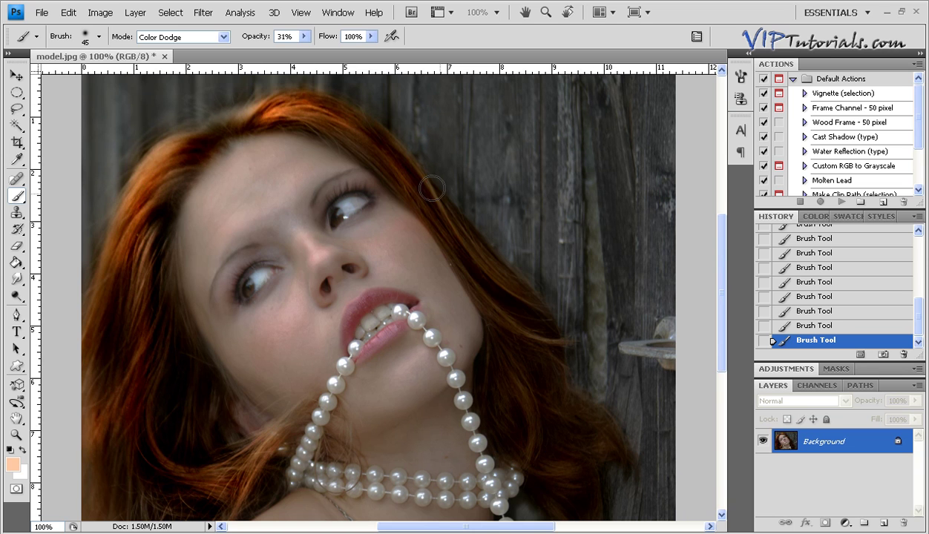
mouse_move(432, 188)
mouse_down()
mouse_move(472, 249)
mouse_move(531, 301)
mouse_up()
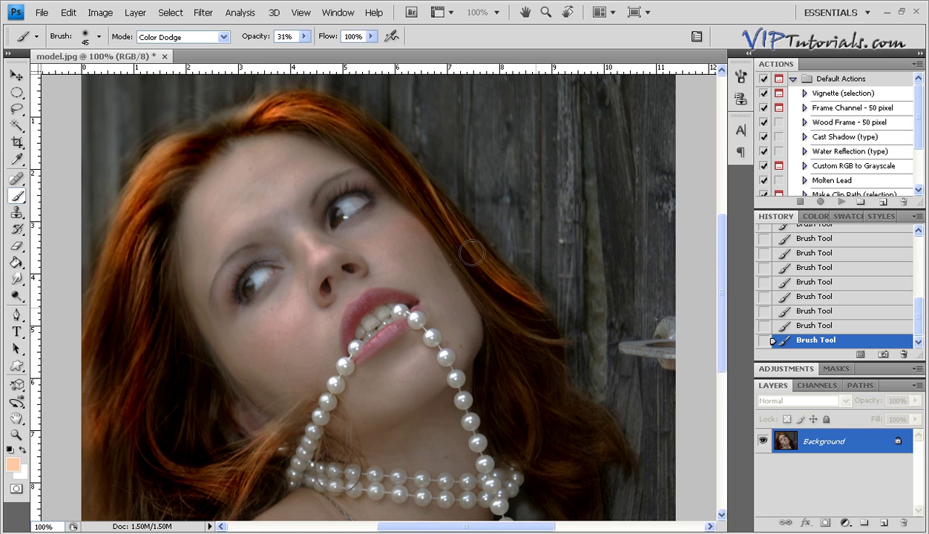
mouse_move(472, 253)
mouse_down()
mouse_move(425, 184)
mouse_move(374, 138)
mouse_move(326, 119)
mouse_up()
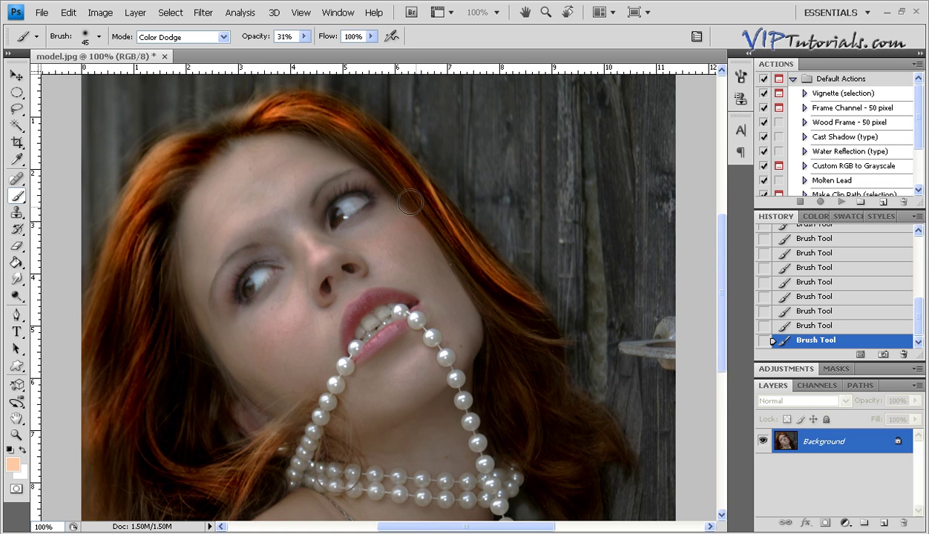
mouse_move(409, 199)
mouse_down()
mouse_move(373, 148)
mouse_move(328, 119)
mouse_up()
Lower the brush opacity to 24% and paint highlights from the crown through the right-side hair down to its lower curls and tips
click(303, 36)
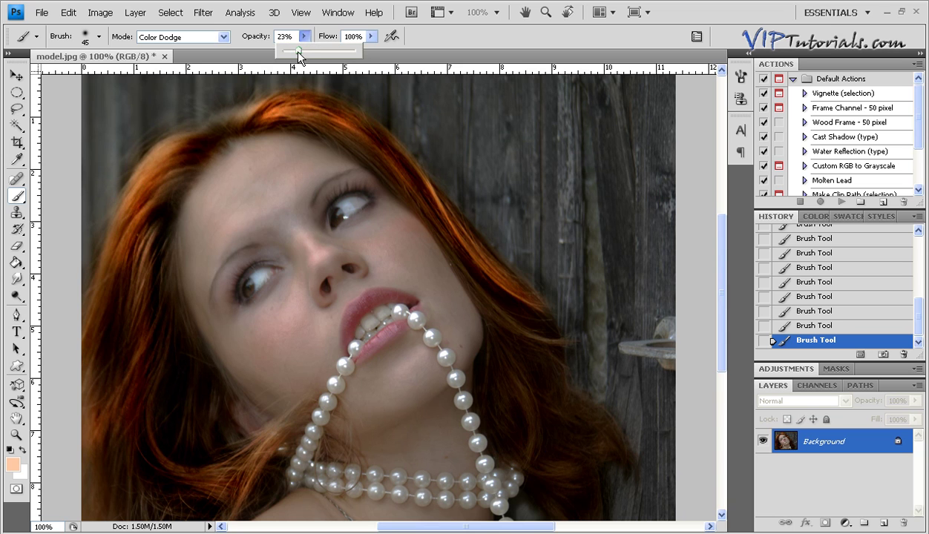
drag(297, 52, 300, 53)
click(312, 122)
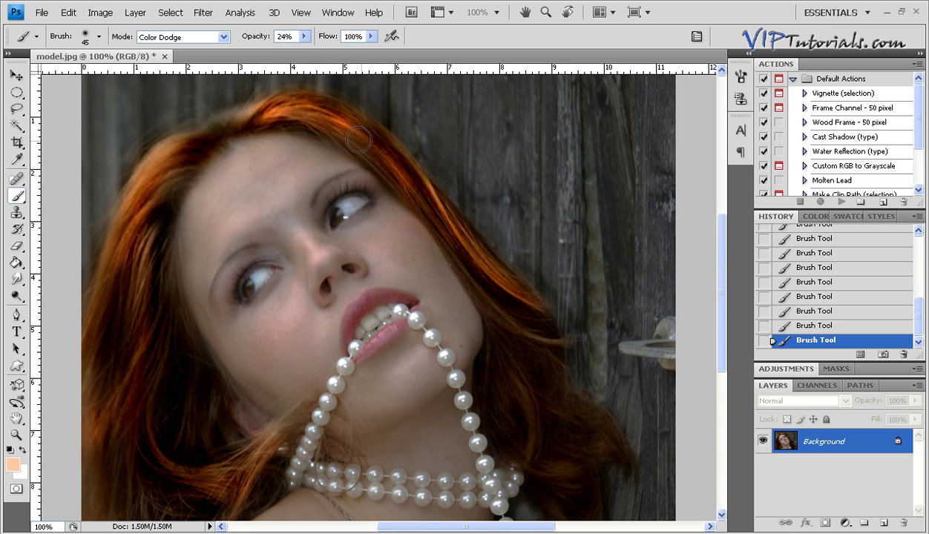
mouse_move(302, 111)
mouse_down()
mouse_move(327, 110)
mouse_move(394, 171)
mouse_move(451, 259)
mouse_move(547, 372)
mouse_up()
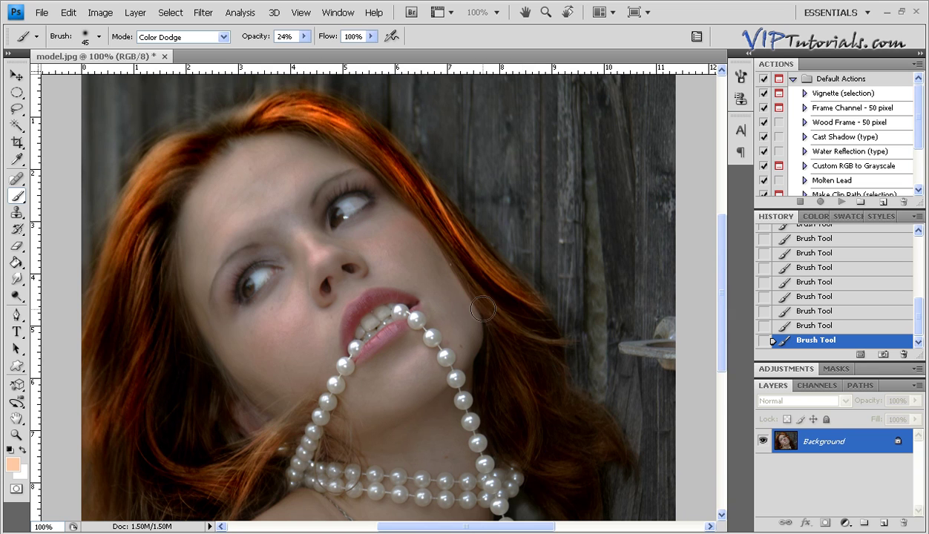
mouse_move(483, 308)
mouse_down()
mouse_move(538, 332)
mouse_move(477, 300)
mouse_move(571, 351)
mouse_up()
mouse_move(503, 353)
mouse_down()
mouse_move(534, 413)
mouse_move(524, 481)
mouse_up()
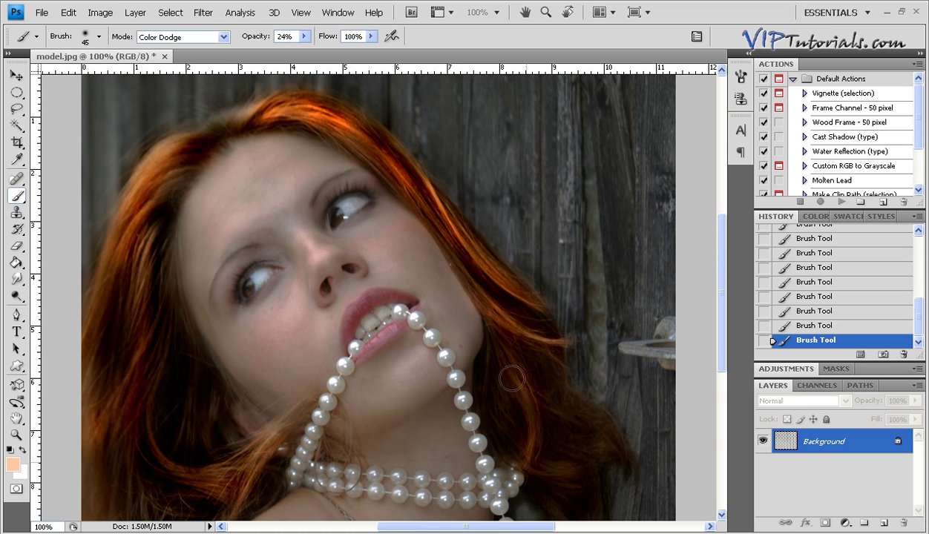
mouse_move(504, 362)
mouse_down()
mouse_move(514, 457)
mouse_move(563, 402)
mouse_up()
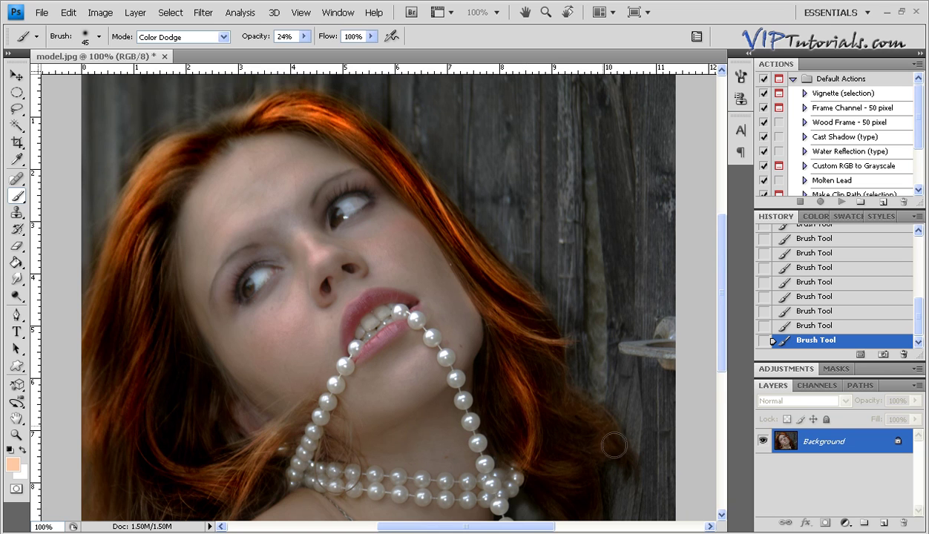
mouse_move(615, 449)
mouse_down()
mouse_move(619, 472)
mouse_move(610, 437)
mouse_move(549, 404)
mouse_move(583, 417)
mouse_move(624, 474)
mouse_move(596, 464)
mouse_up()
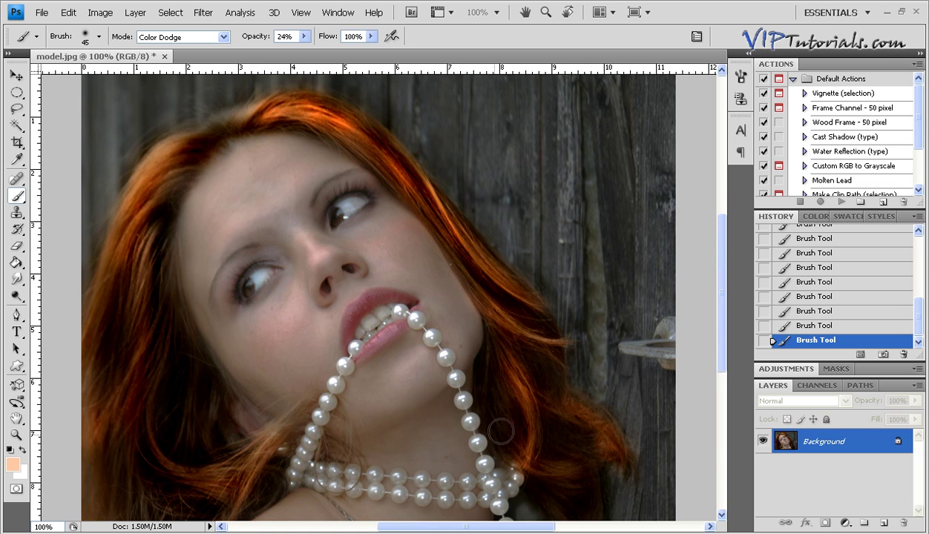
drag(497, 435, 541, 458)
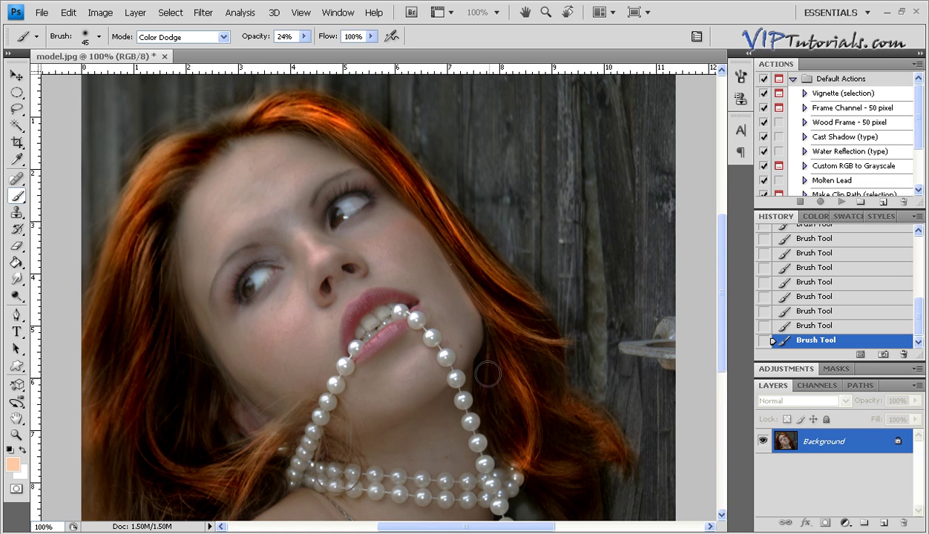
Enlarge the brush to 70 px and brighten the left-side hair, the hairline, the strands above the shoulder and the right-side hair
key(bracketright)
key(bracketright)
key(bracketright)
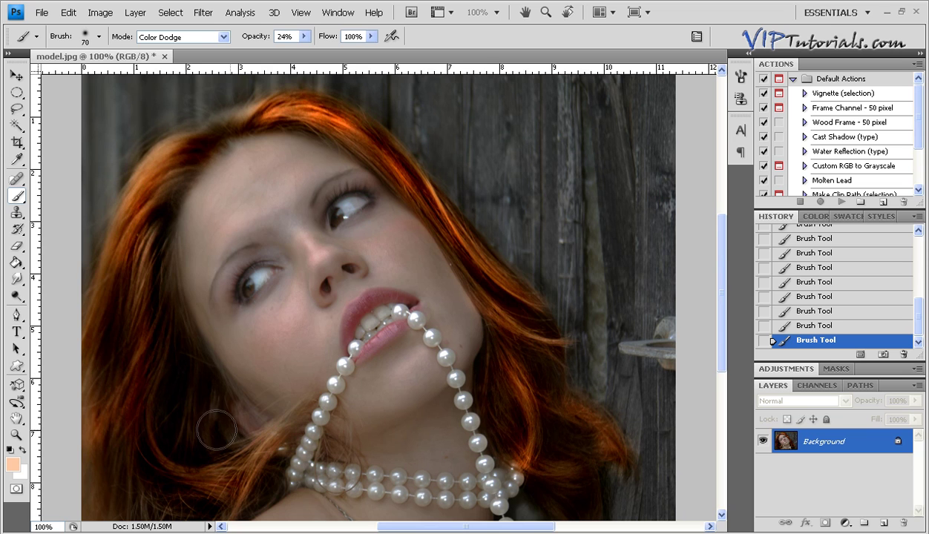
mouse_move(196, 441)
mouse_down()
mouse_move(194, 367)
mouse_move(162, 271)
mouse_move(164, 250)
mouse_move(118, 345)
mouse_move(100, 420)
mouse_move(103, 472)
mouse_move(118, 494)
mouse_move(144, 518)
mouse_move(172, 497)
mouse_up()
mouse_move(188, 159)
mouse_down()
mouse_move(175, 190)
mouse_move(139, 210)
mouse_move(123, 285)
mouse_up()
drag(109, 236, 66, 411)
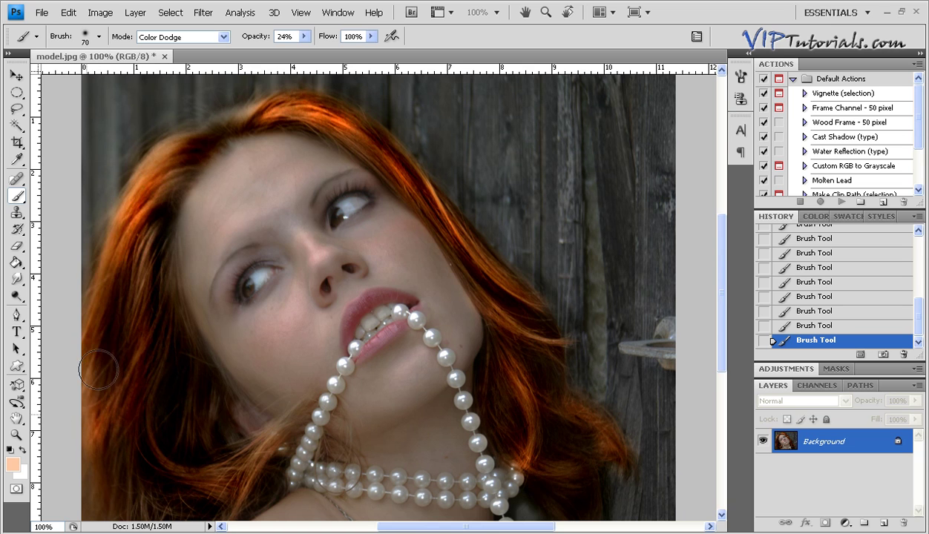
mouse_move(224, 132)
mouse_down()
mouse_move(354, 129)
mouse_move(368, 159)
mouse_move(350, 144)
mouse_move(230, 119)
mouse_move(197, 126)
mouse_move(251, 149)
mouse_up()
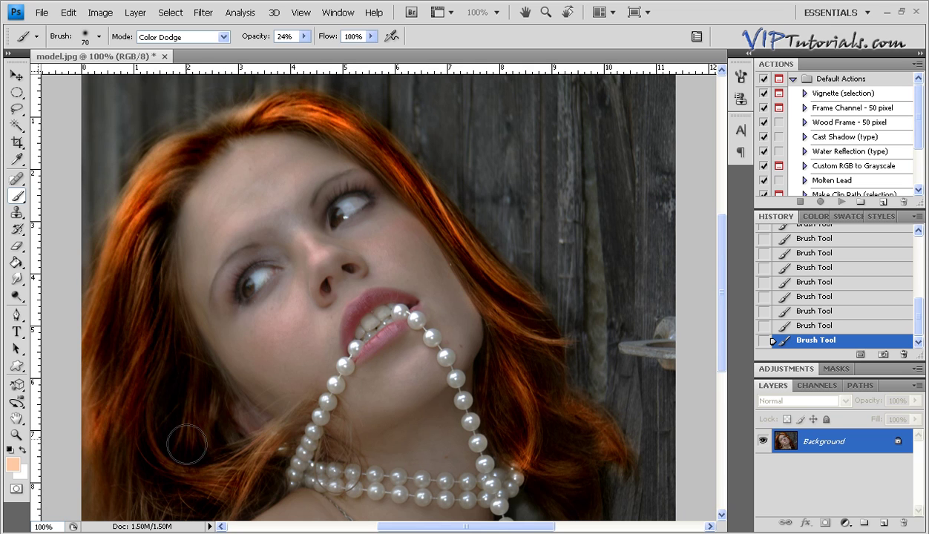
mouse_move(186, 445)
mouse_down()
mouse_move(149, 414)
mouse_move(181, 472)
mouse_up()
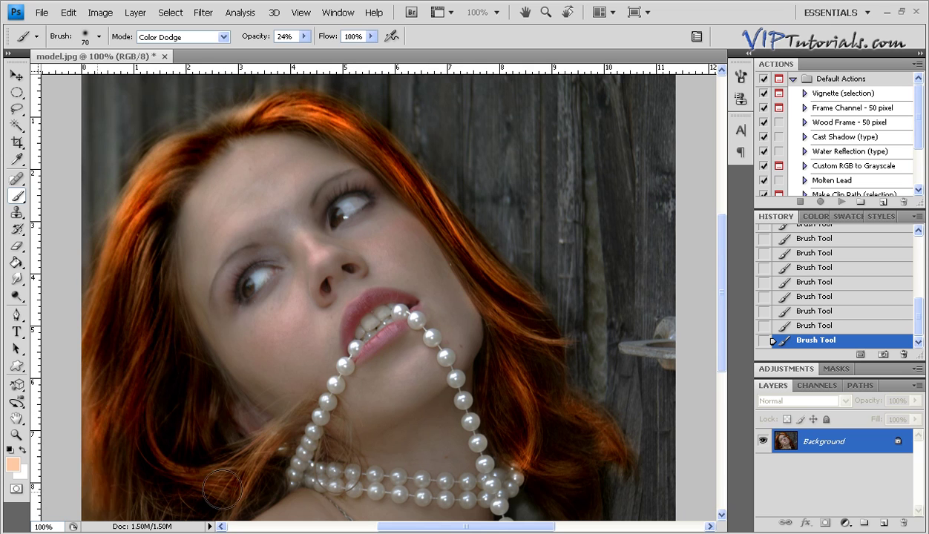
drag(283, 440, 227, 487)
mouse_move(486, 294)
mouse_down()
mouse_move(553, 338)
mouse_move(580, 414)
mouse_move(611, 458)
mouse_move(579, 413)
mouse_up()
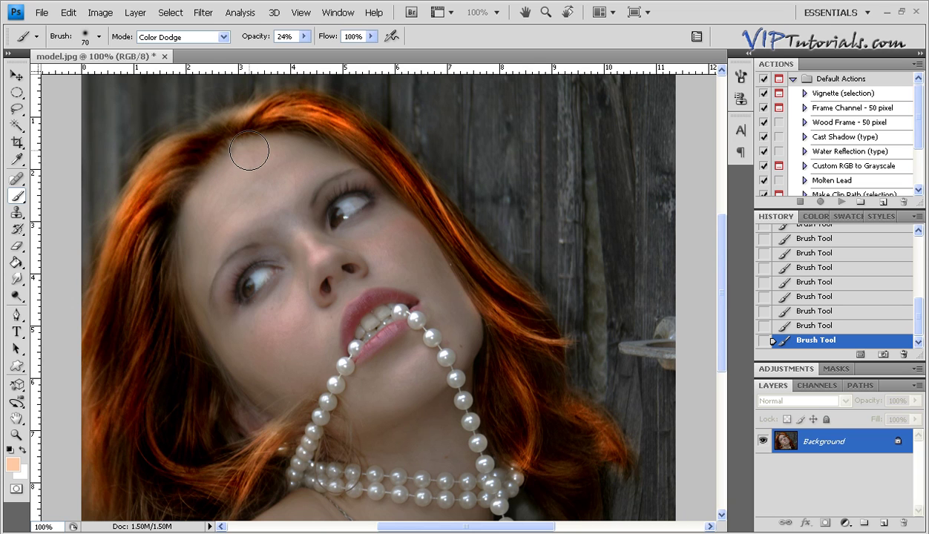
Set the brush to Soft Light mode and pick a slightly paler peach foreground colour
click(223, 37)
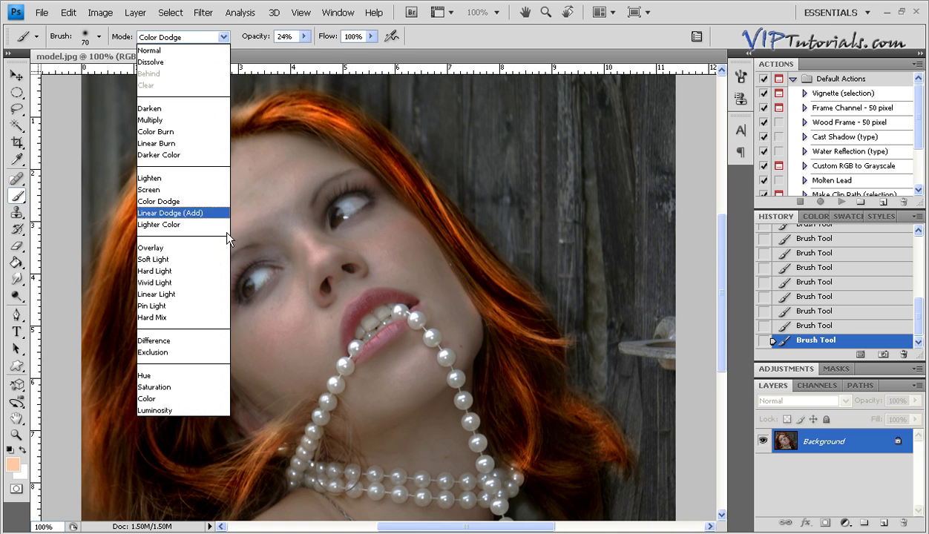
click(185, 259)
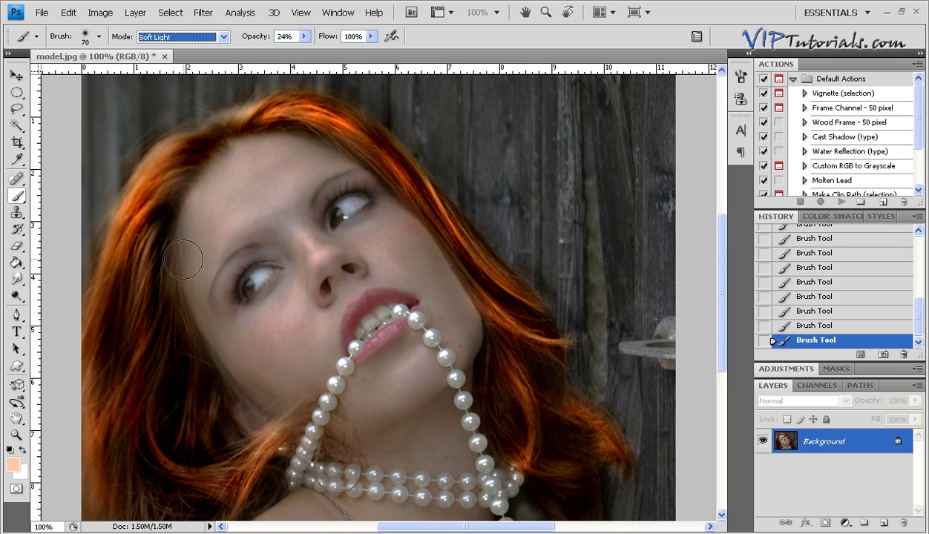
click(20, 463)
click(418, 170)
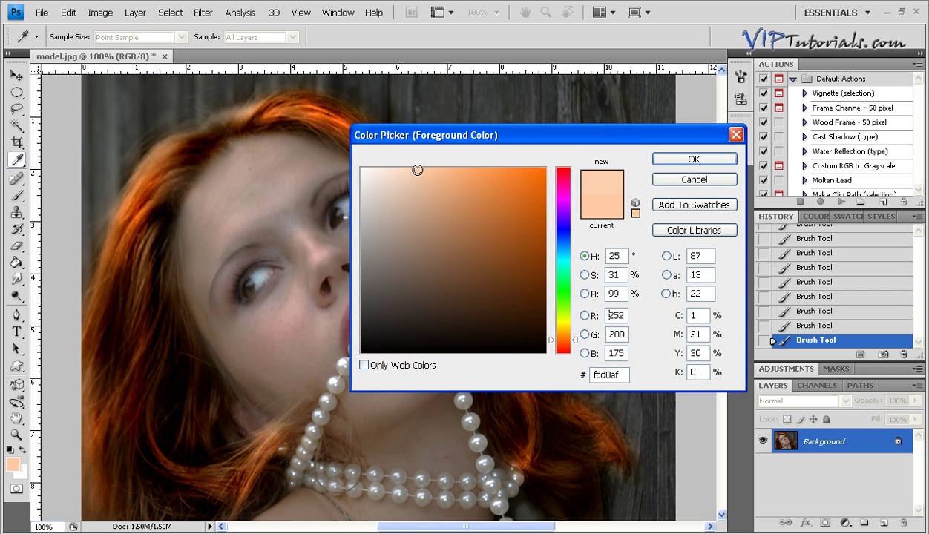
drag(418, 170, 414, 169)
click(659, 162)
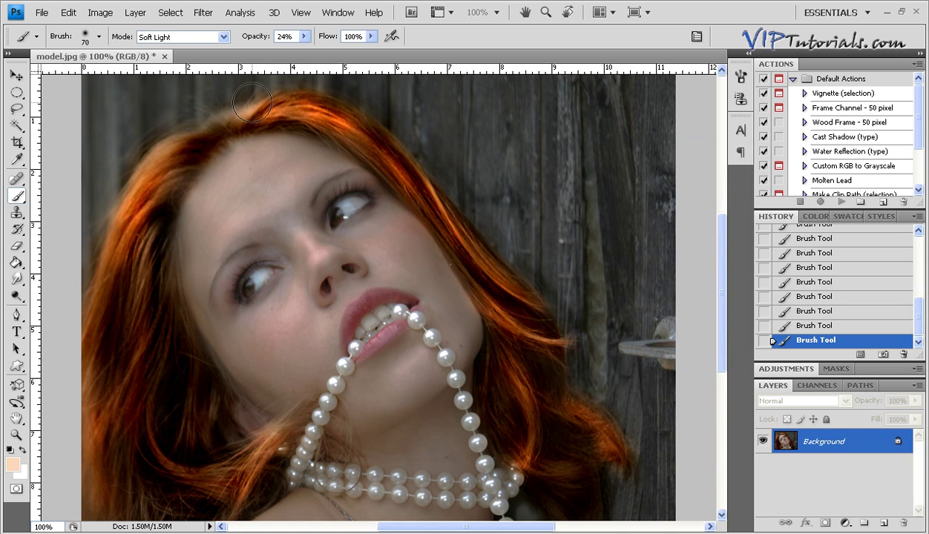
Lower the brush opacity to 21% and paint lightly over the upper forehead
click(304, 37)
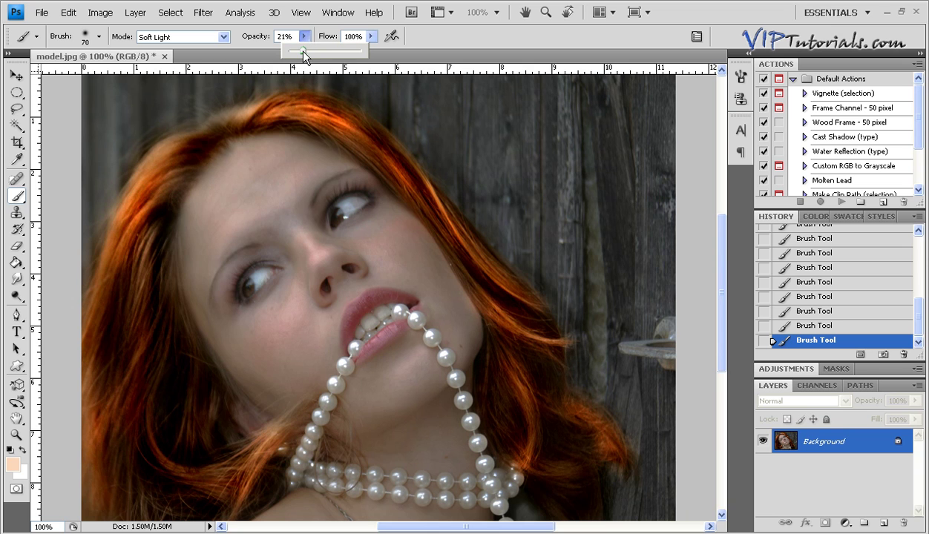
click(283, 156)
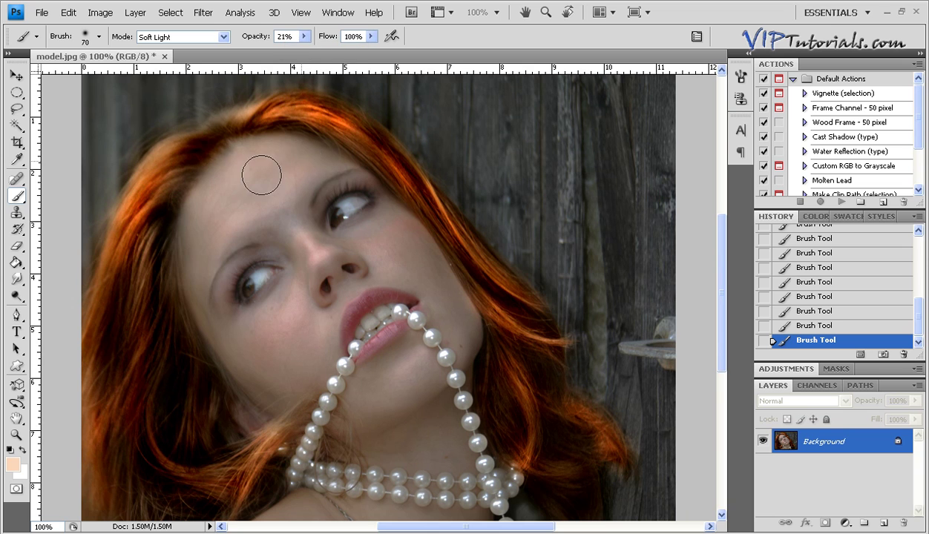
drag(291, 162, 285, 159)
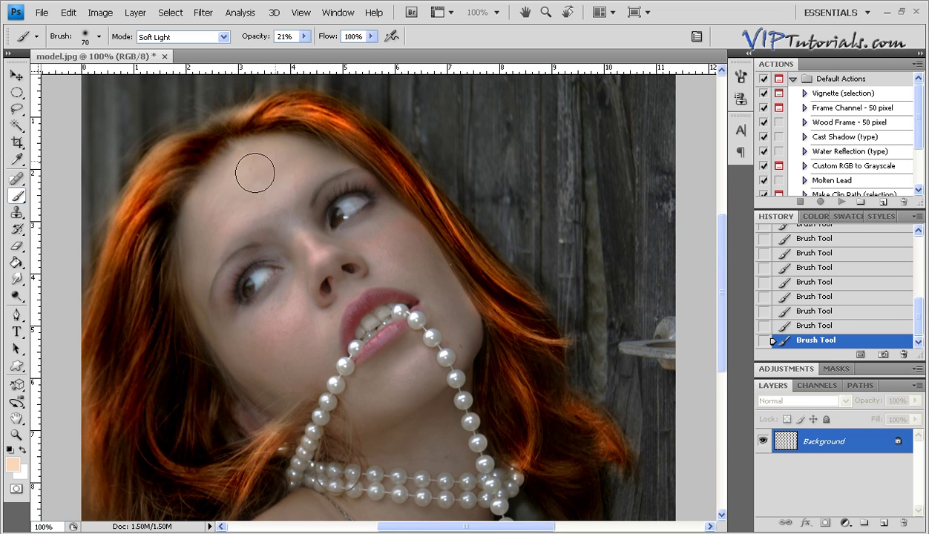
Raise the brush opacity to 31% and warm the skin across the forehead, down the nearer cheek and back up to the brow
click(304, 36)
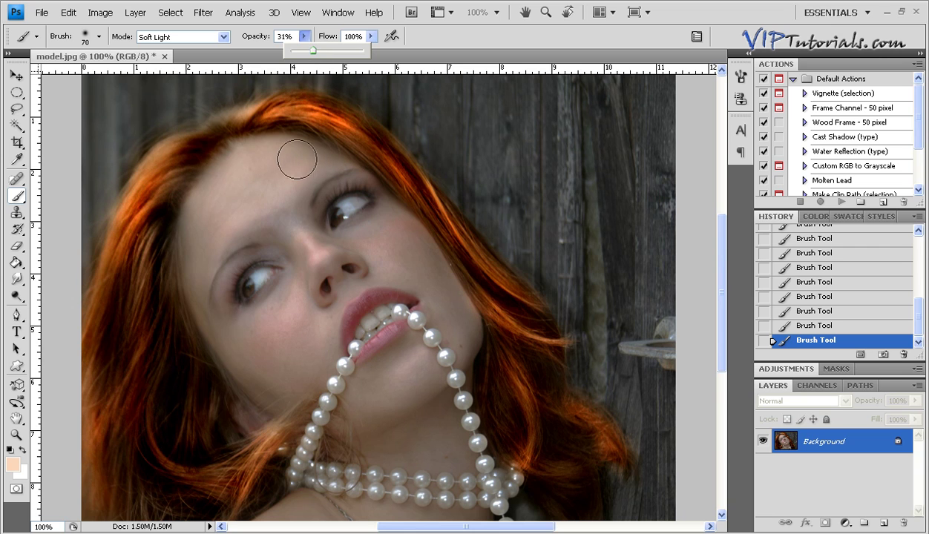
click(299, 156)
mouse_move(241, 180)
mouse_down()
mouse_move(200, 228)
mouse_move(195, 265)
mouse_up()
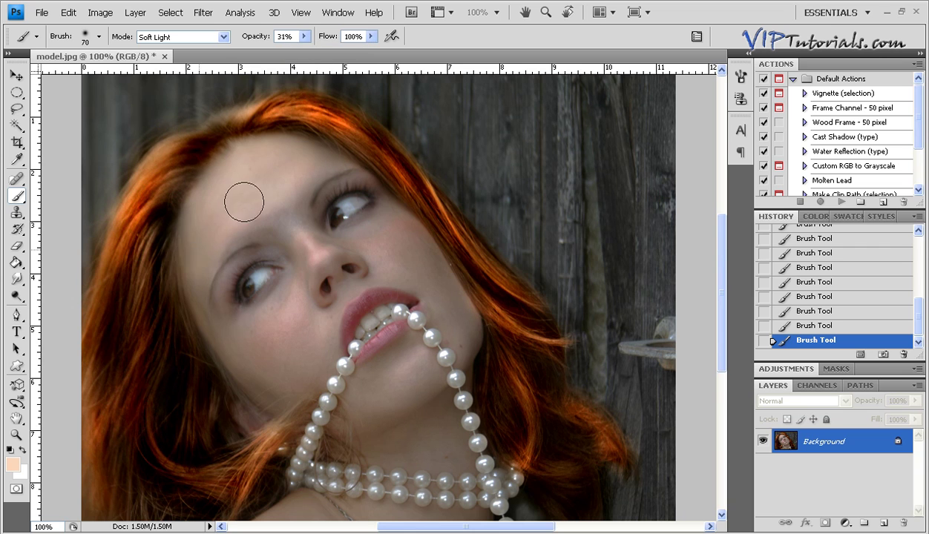
mouse_move(244, 199)
mouse_down()
mouse_move(275, 195)
mouse_move(302, 230)
mouse_move(262, 212)
mouse_move(325, 166)
mouse_up()
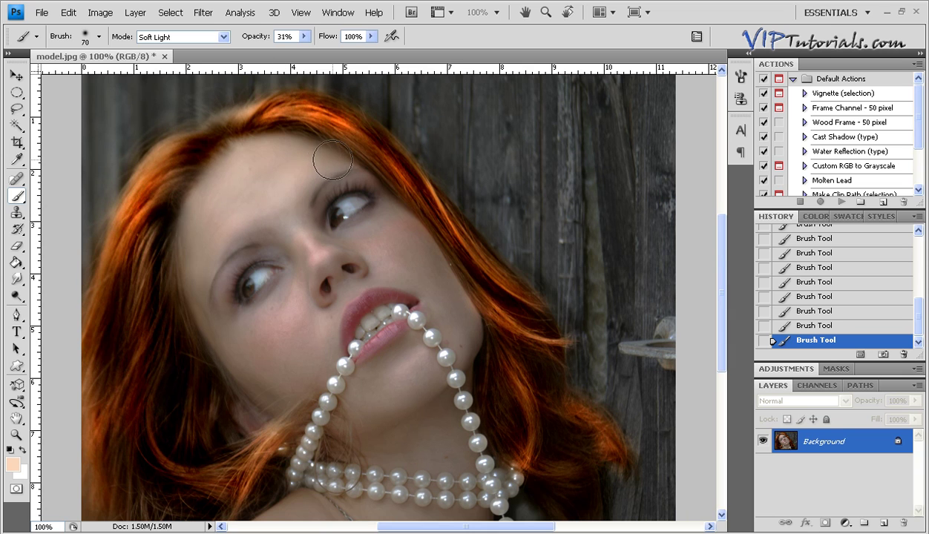
mouse_move(239, 191)
mouse_down()
mouse_move(232, 157)
mouse_move(201, 232)
mouse_move(220, 306)
mouse_move(210, 288)
mouse_move(276, 322)
mouse_move(286, 301)
mouse_move(273, 325)
mouse_move(294, 305)
mouse_up()
mouse_move(297, 343)
mouse_down()
mouse_move(319, 376)
mouse_move(309, 355)
mouse_move(309, 375)
mouse_move(247, 347)
mouse_move(279, 353)
mouse_move(323, 343)
mouse_move(335, 309)
mouse_move(368, 276)
mouse_move(406, 267)
mouse_move(356, 246)
mouse_move(370, 243)
mouse_move(383, 221)
mouse_move(346, 241)
mouse_move(398, 216)
mouse_move(316, 231)
mouse_move(334, 241)
mouse_move(288, 206)
mouse_move(315, 173)
mouse_up()
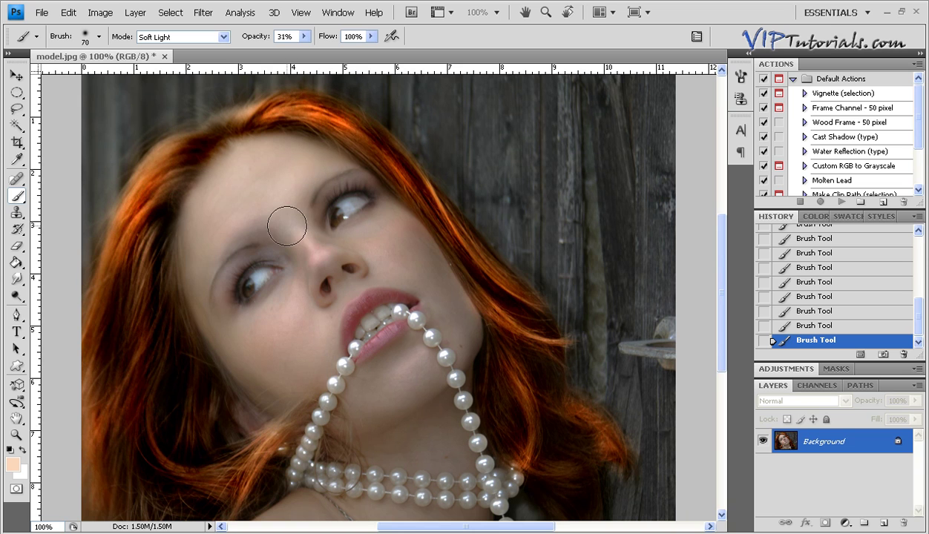
Paint more of the peach tone from between the brows to the temple, over the far cheek and across the mid forehead
mouse_move(287, 225)
mouse_down()
mouse_move(216, 246)
mouse_move(268, 229)
mouse_move(219, 238)
mouse_move(200, 265)
mouse_up()
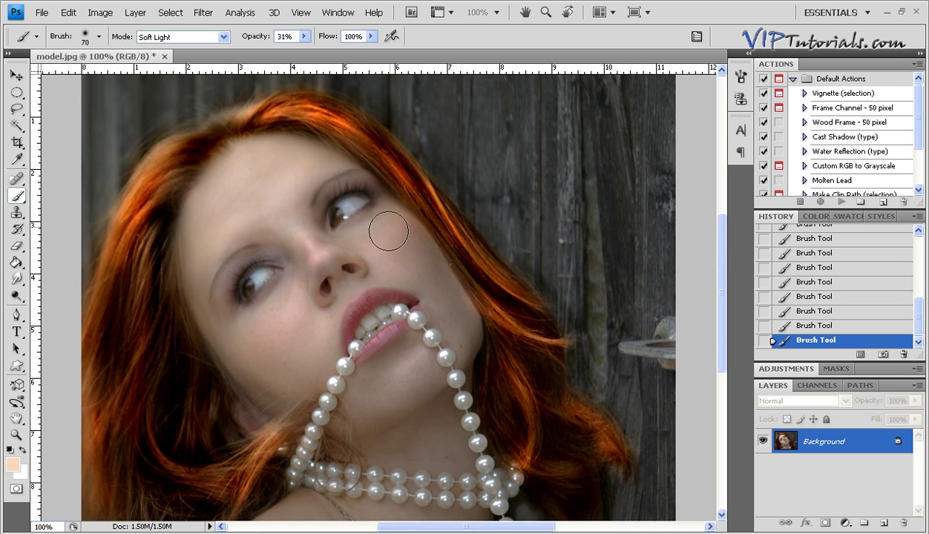
mouse_move(423, 276)
mouse_down()
mouse_move(449, 299)
mouse_move(425, 246)
mouse_move(446, 300)
mouse_move(445, 337)
mouse_move(437, 364)
mouse_move(386, 393)
mouse_move(415, 376)
mouse_move(456, 312)
mouse_move(463, 339)
mouse_move(446, 352)
mouse_move(408, 353)
mouse_move(328, 392)
mouse_move(359, 404)
mouse_move(234, 365)
mouse_move(230, 349)
mouse_move(285, 312)
mouse_move(241, 330)
mouse_move(230, 317)
mouse_move(225, 281)
mouse_move(239, 250)
mouse_move(285, 244)
mouse_move(289, 269)
mouse_move(289, 256)
mouse_move(260, 246)
mouse_move(319, 214)
mouse_move(325, 195)
mouse_move(347, 180)
mouse_move(389, 196)
mouse_up()
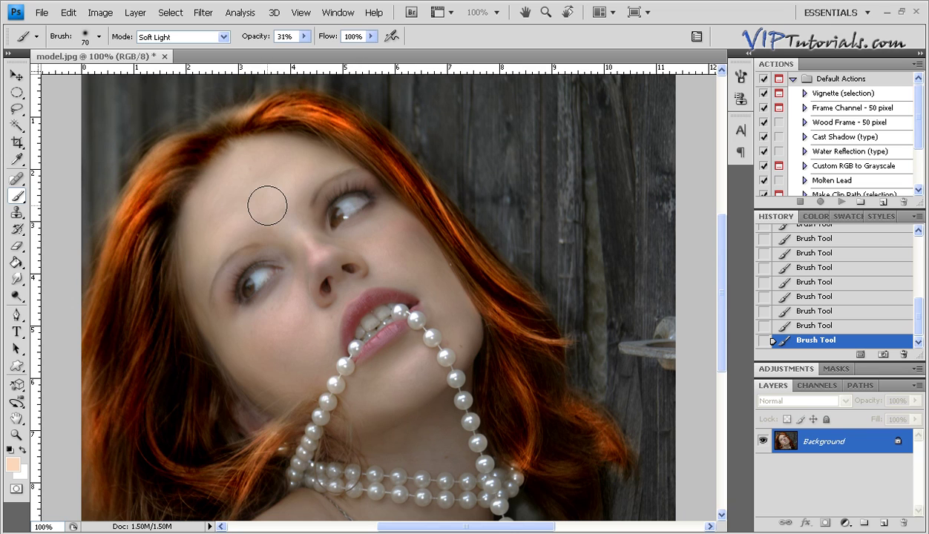
mouse_move(267, 205)
mouse_down()
mouse_move(266, 174)
mouse_move(249, 151)
mouse_move(286, 200)
mouse_up()
Set the brush to Color Burn mode and pick a medium tan foreground colour (#c5916b)
click(222, 36)
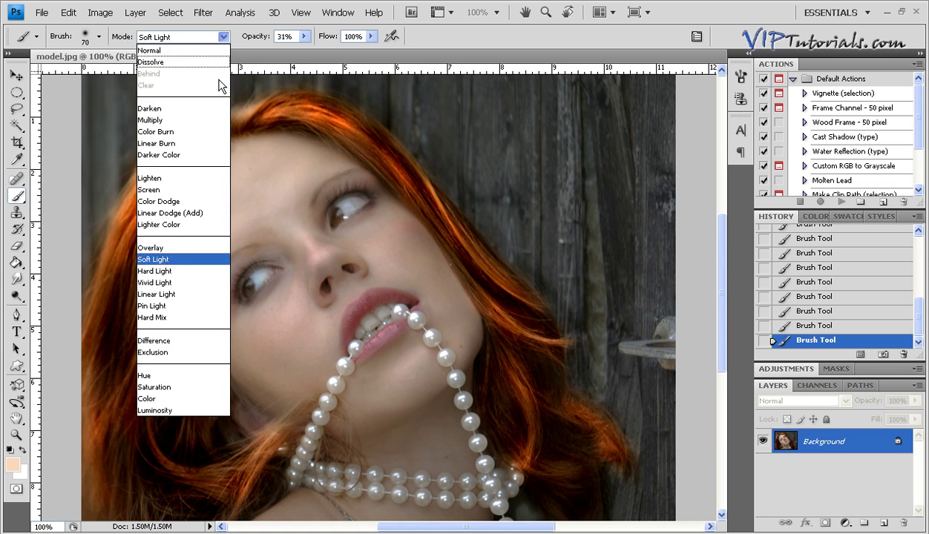
click(169, 134)
click(12, 466)
drag(447, 188, 445, 211)
click(671, 159)
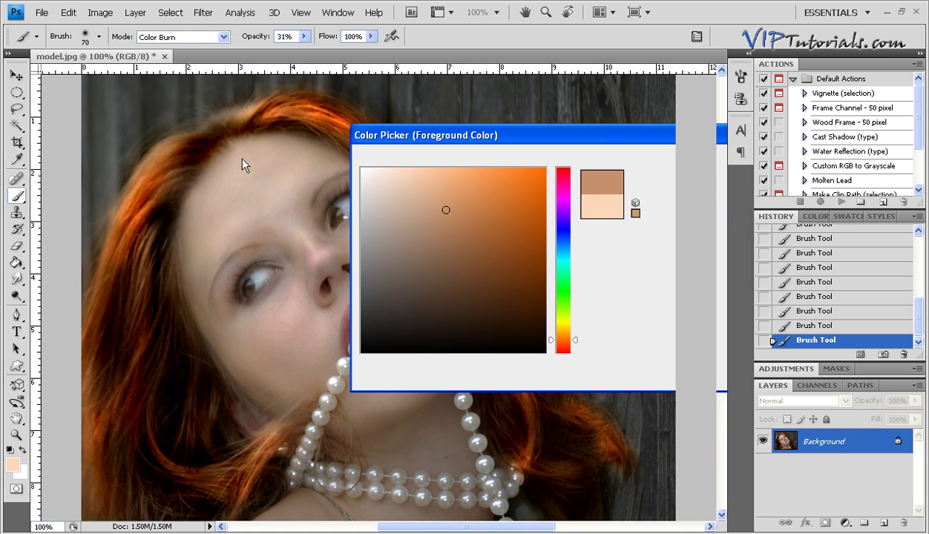
Lower the brush opacity to 4%, enlarge the brush to 100 px and shade the face's left edge from temple to jaw
click(303, 39)
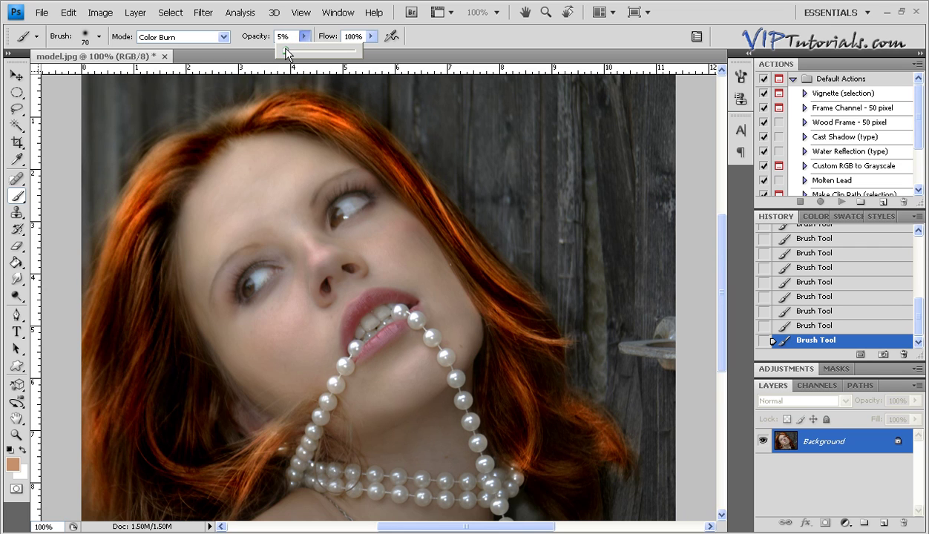
drag(285, 49, 284, 49)
click(208, 237)
key(bracketright)
key(bracketright)
key(bracketright)
key(bracketright)
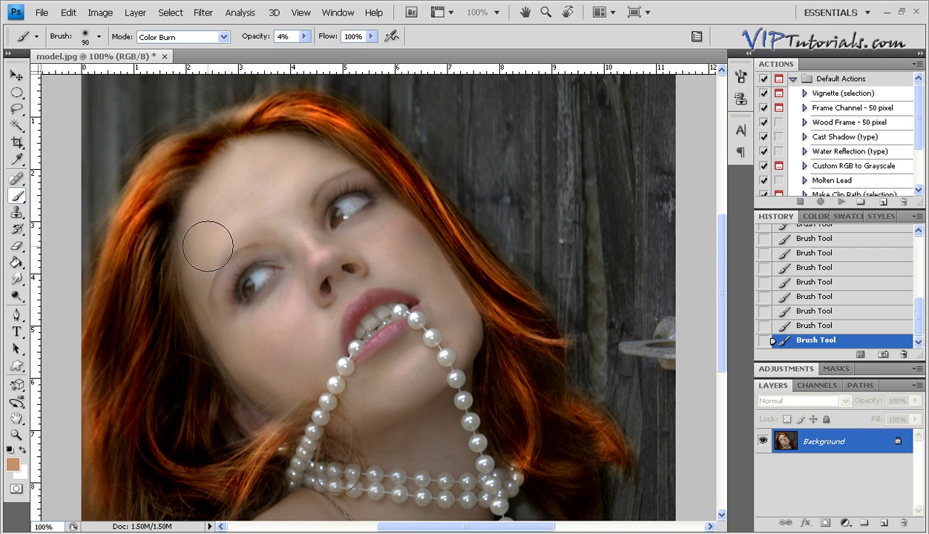
key(bracketleft)
mouse_move(208, 167)
mouse_down()
mouse_move(181, 256)
mouse_move(189, 203)
mouse_move(201, 334)
mouse_up()
mouse_move(282, 405)
mouse_down()
mouse_move(223, 353)
mouse_move(286, 394)
mouse_move(205, 343)
mouse_move(282, 375)
mouse_move(308, 307)
mouse_move(290, 368)
mouse_move(272, 336)
mouse_up()
Raise the brush opacity to 6% and deepen the skin tone along the hairline, cheek, forehead, neck and jaw
click(304, 37)
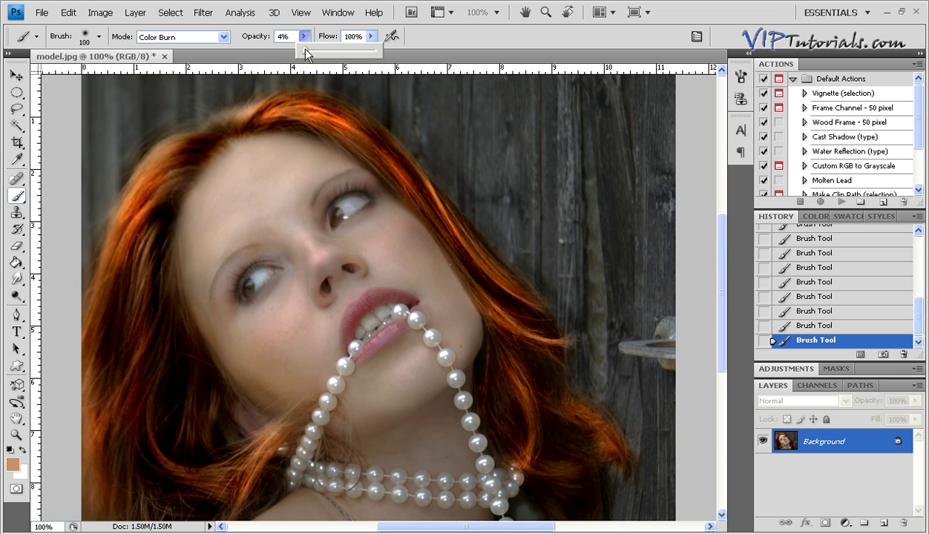
drag(306, 52, 306, 52)
mouse_move(203, 175)
mouse_down()
mouse_move(208, 251)
mouse_move(196, 222)
mouse_move(193, 243)
mouse_move(223, 365)
mouse_move(307, 411)
mouse_move(251, 368)
mouse_move(256, 344)
mouse_move(292, 317)
mouse_move(302, 371)
mouse_up()
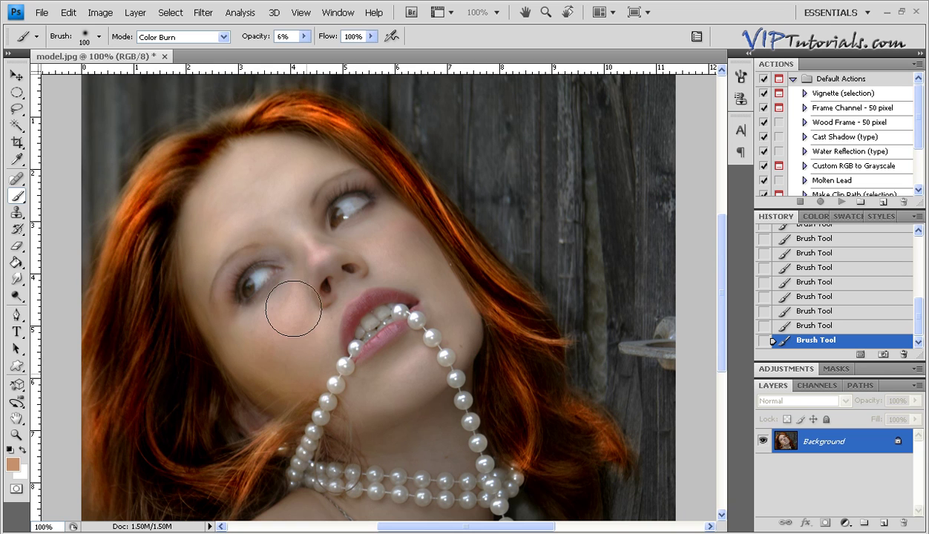
mouse_move(272, 205)
mouse_down()
mouse_move(248, 196)
mouse_move(288, 170)
mouse_move(224, 224)
mouse_move(289, 176)
mouse_move(206, 215)
mouse_move(308, 164)
mouse_move(199, 240)
mouse_move(316, 182)
mouse_move(307, 209)
mouse_move(338, 250)
mouse_move(404, 256)
mouse_move(449, 291)
mouse_move(417, 253)
mouse_move(449, 276)
mouse_move(425, 232)
mouse_move(457, 307)
mouse_move(464, 361)
mouse_move(440, 299)
mouse_move(458, 311)
mouse_move(460, 343)
mouse_move(353, 391)
mouse_move(402, 352)
mouse_move(365, 399)
mouse_move(412, 365)
mouse_move(410, 339)
mouse_move(390, 377)
mouse_move(412, 343)
mouse_move(369, 388)
mouse_move(436, 308)
mouse_move(357, 224)
mouse_move(402, 270)
mouse_move(333, 304)
mouse_move(357, 253)
mouse_move(367, 271)
mouse_move(352, 297)
mouse_move(347, 249)
mouse_move(298, 176)
mouse_move(346, 186)
mouse_move(311, 219)
mouse_move(329, 174)
mouse_move(283, 238)
mouse_move(272, 278)
mouse_move(240, 285)
mouse_move(257, 258)
mouse_move(239, 269)
mouse_move(250, 280)
mouse_move(236, 299)
mouse_move(234, 232)
mouse_move(265, 155)
mouse_move(247, 162)
mouse_move(266, 158)
mouse_move(238, 191)
mouse_move(286, 160)
mouse_up()
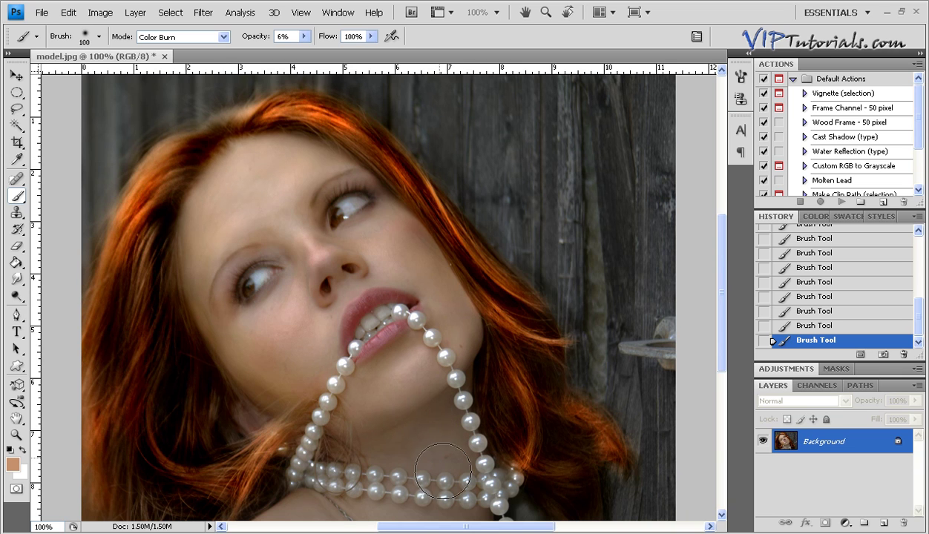
mouse_move(443, 472)
mouse_down()
mouse_move(278, 518)
mouse_move(366, 501)
mouse_move(302, 515)
mouse_move(448, 504)
mouse_move(320, 479)
mouse_move(232, 406)
mouse_move(281, 402)
mouse_move(233, 331)
mouse_move(188, 220)
mouse_move(202, 293)
mouse_move(295, 388)
mouse_move(153, 204)
mouse_move(188, 265)
mouse_move(276, 368)
mouse_move(238, 363)
mouse_move(205, 294)
mouse_move(169, 303)
mouse_move(193, 290)
mouse_move(204, 201)
mouse_move(250, 351)
mouse_up()
Pick a dark brown foreground colour (#503a2b) and darken the neck around the pearl necklace and under the chin
click(14, 465)
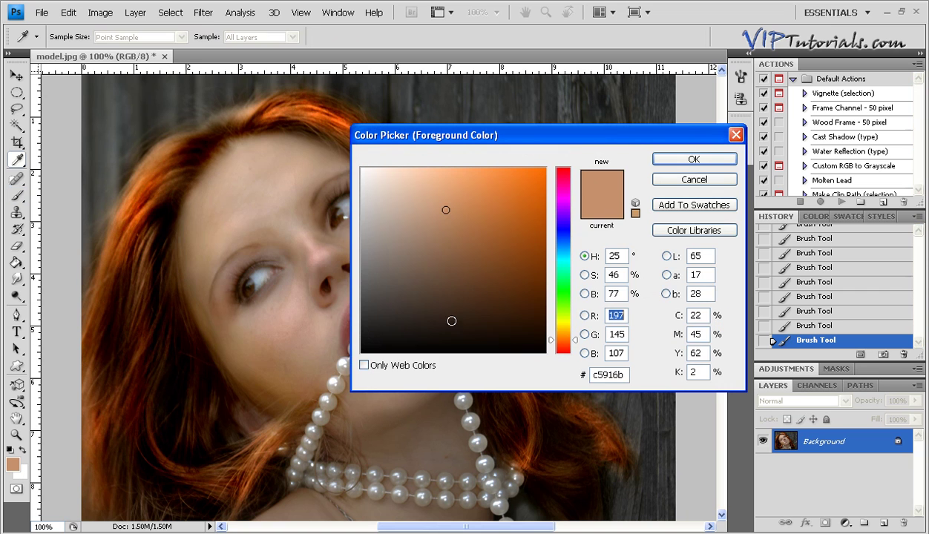
drag(440, 277, 448, 295)
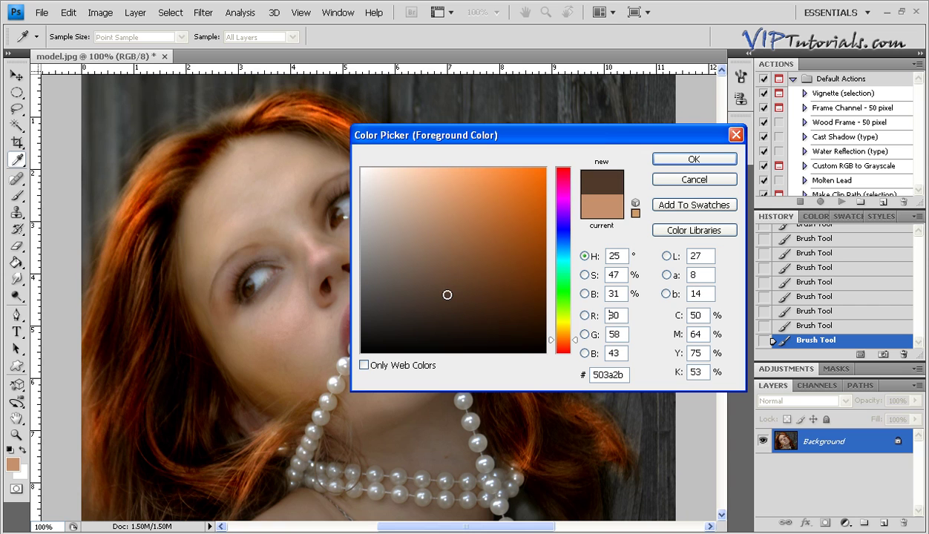
click(663, 160)
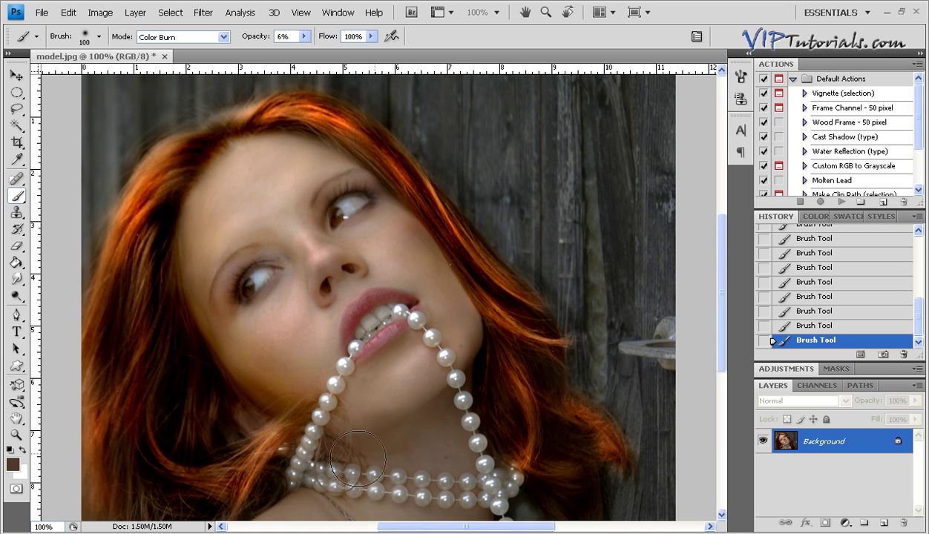
drag(396, 446, 443, 446)
drag(337, 465, 517, 483)
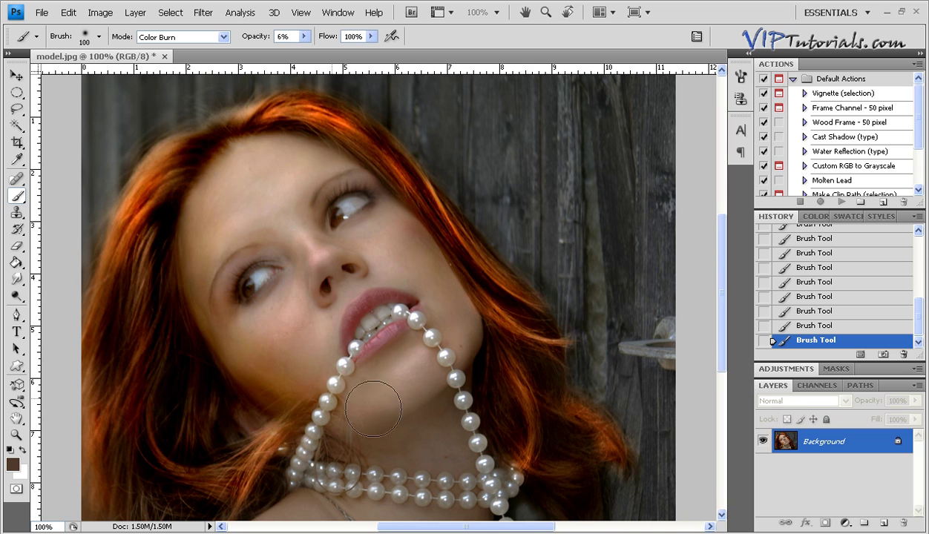
drag(398, 409, 352, 427)
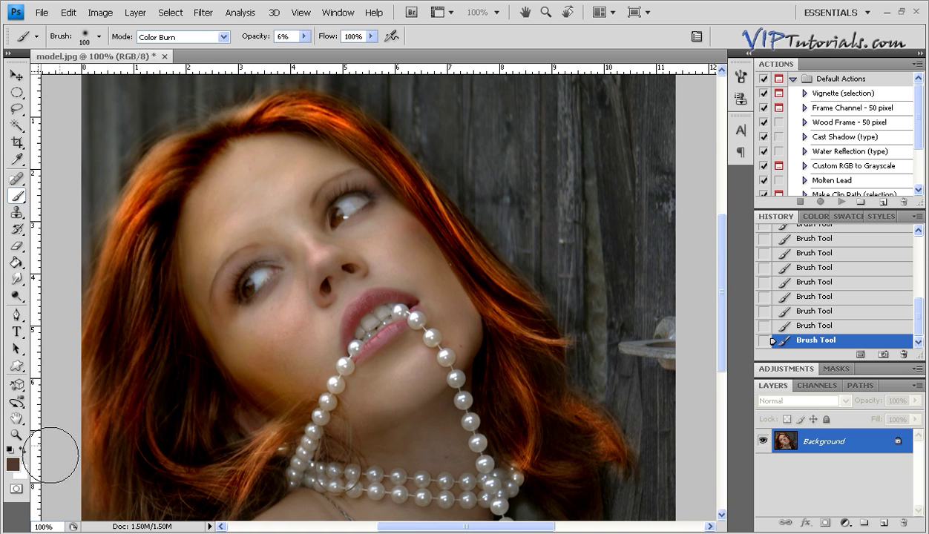
Set the foreground colour to dark orange (#b74f02) and the brush opacity to 10% for working on the eye on the left
click(18, 467)
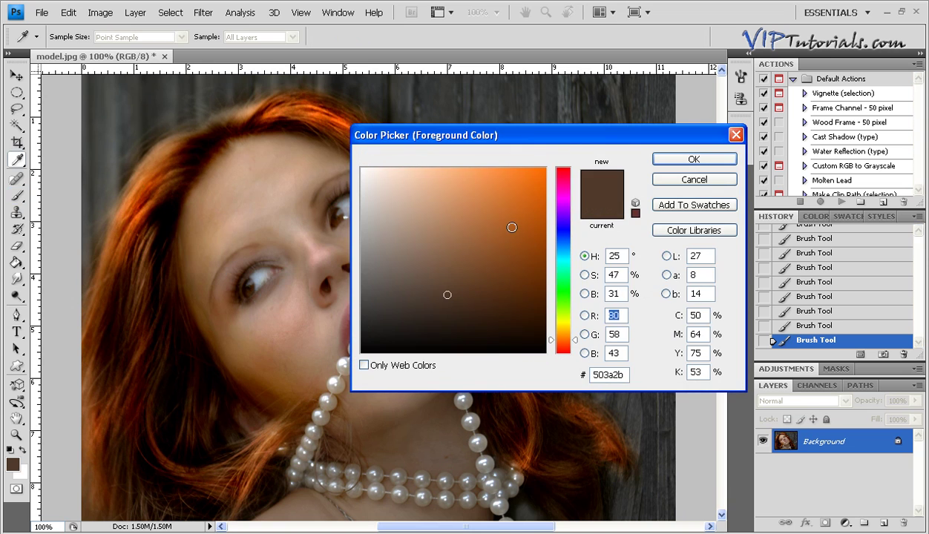
mouse_move(512, 227)
mouse_down()
mouse_move(547, 233)
mouse_move(544, 220)
mouse_up()
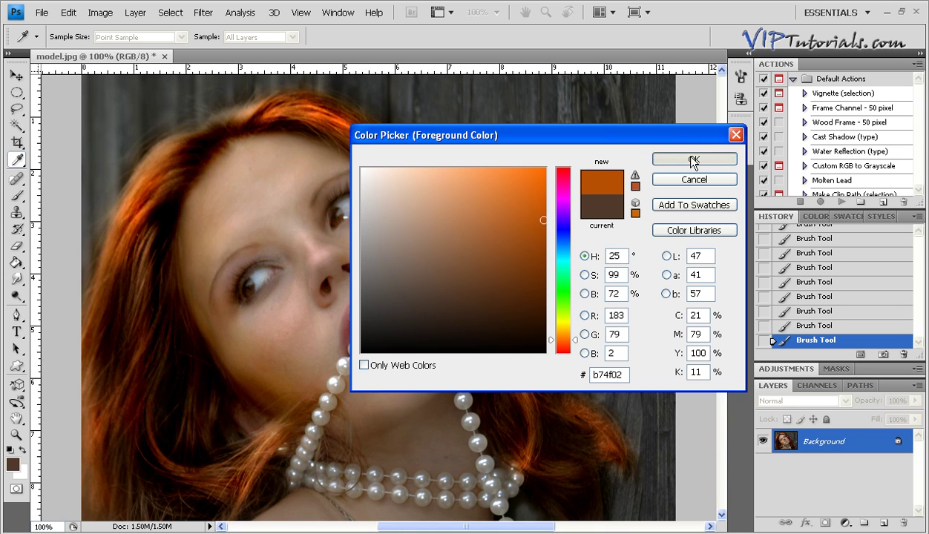
click(661, 159)
key(ctrl+plus)
key(ctrl+plus)
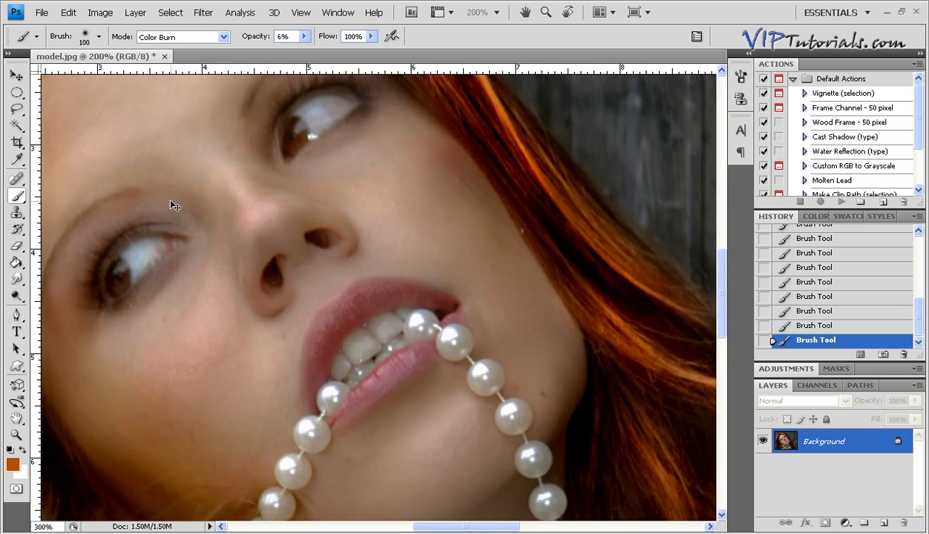
drag(178, 221, 475, 382)
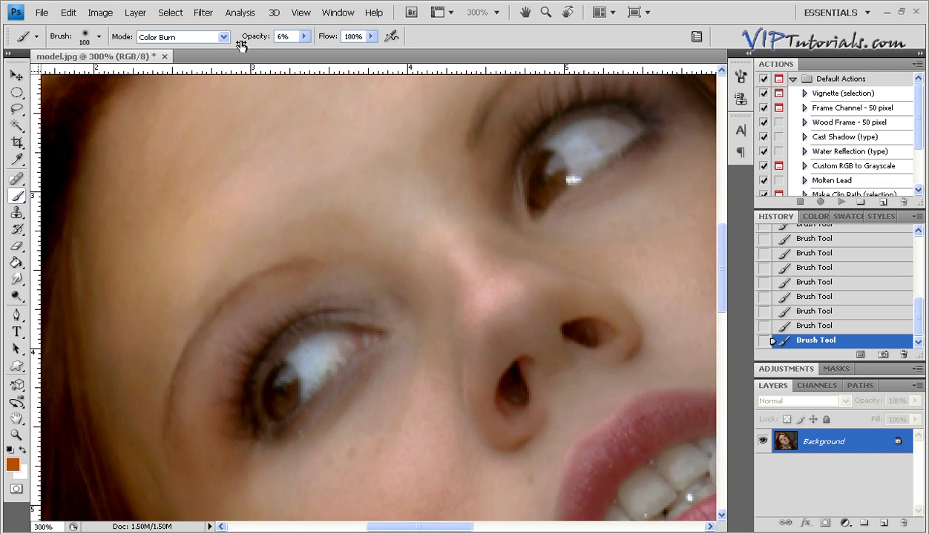
click(222, 39)
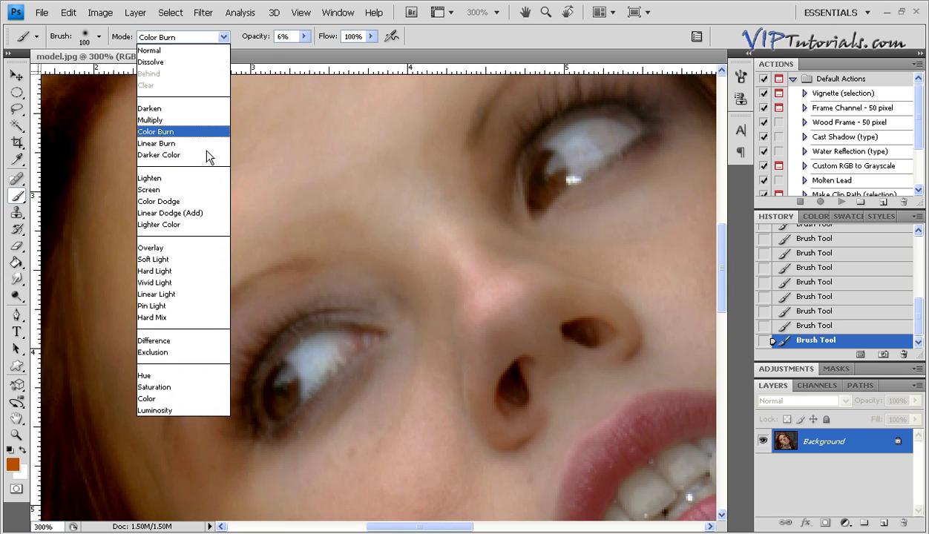
click(173, 129)
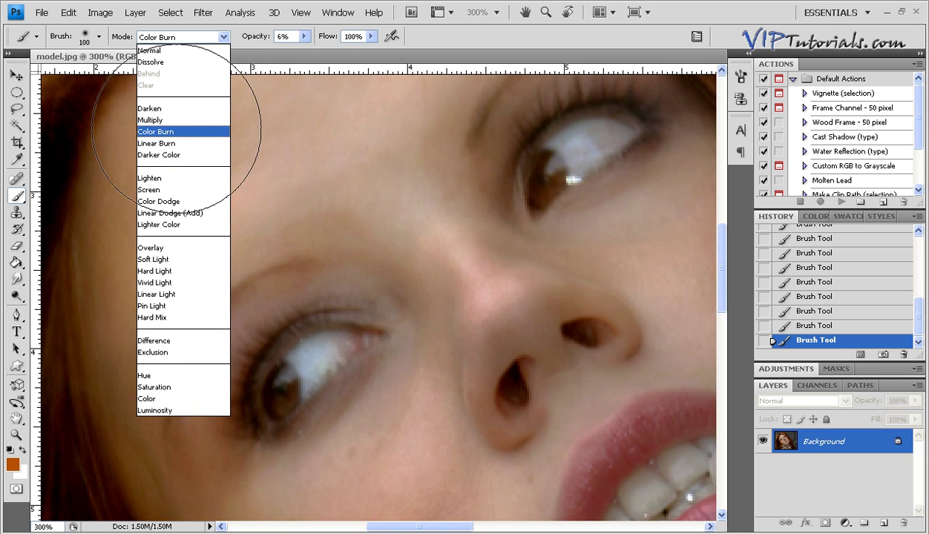
click(304, 37)
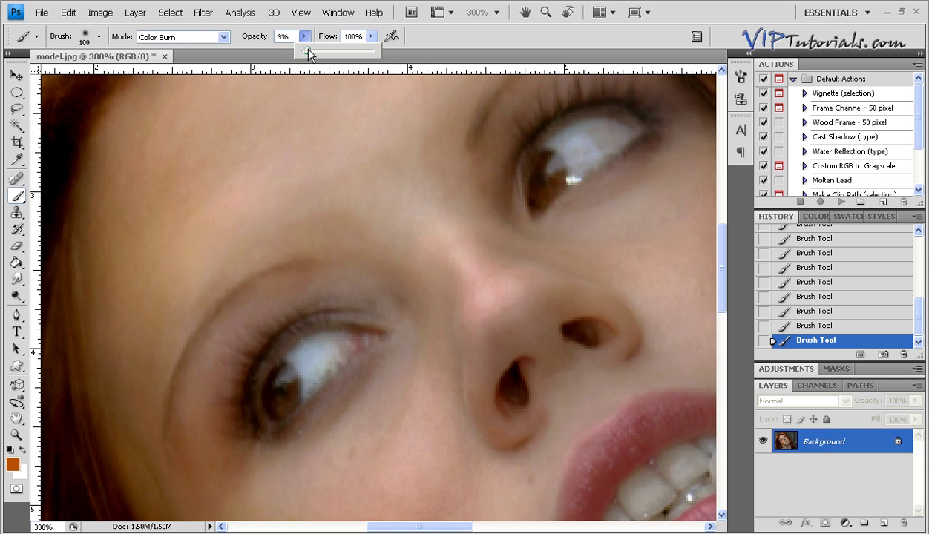
click(421, 54)
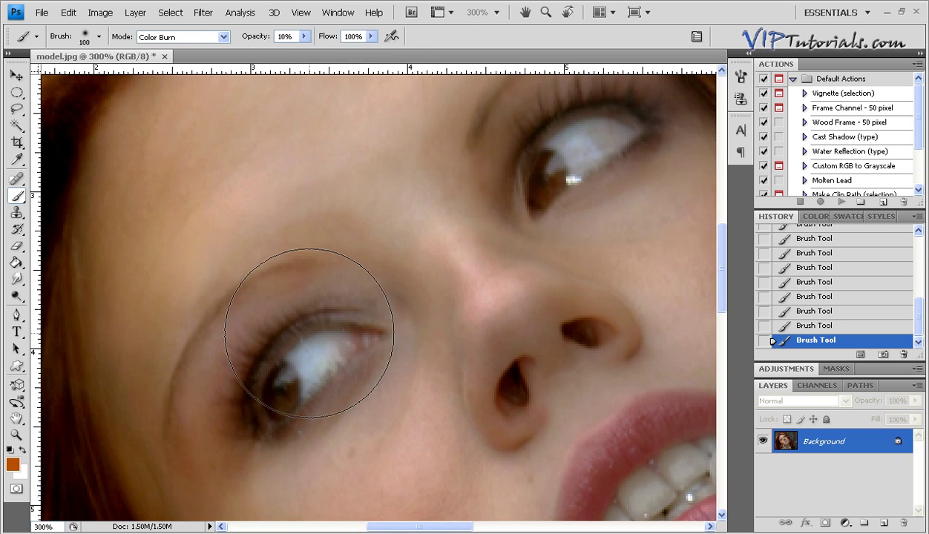
Reduce the brush size to 30 px and paint orange eye shadow over the left eye's upper lid, from outer to inner corner
key(bracketleft)
key(bracketleft)
key(bracketleft)
key(bracketleft)
key(bracketleft)
key(bracketleft)
key(bracketleft)
mouse_move(306, 285)
mouse_down()
mouse_move(210, 365)
mouse_move(198, 421)
mouse_move(298, 285)
mouse_move(353, 291)
mouse_move(289, 276)
mouse_move(230, 342)
mouse_move(216, 450)
mouse_up()
mouse_move(199, 332)
mouse_down()
mouse_move(190, 398)
mouse_move(199, 464)
mouse_up()
mouse_move(379, 291)
mouse_down()
mouse_move(389, 297)
mouse_move(357, 270)
mouse_move(315, 262)
mouse_move(236, 329)
mouse_move(197, 323)
mouse_move(199, 355)
mouse_move(312, 297)
mouse_up()
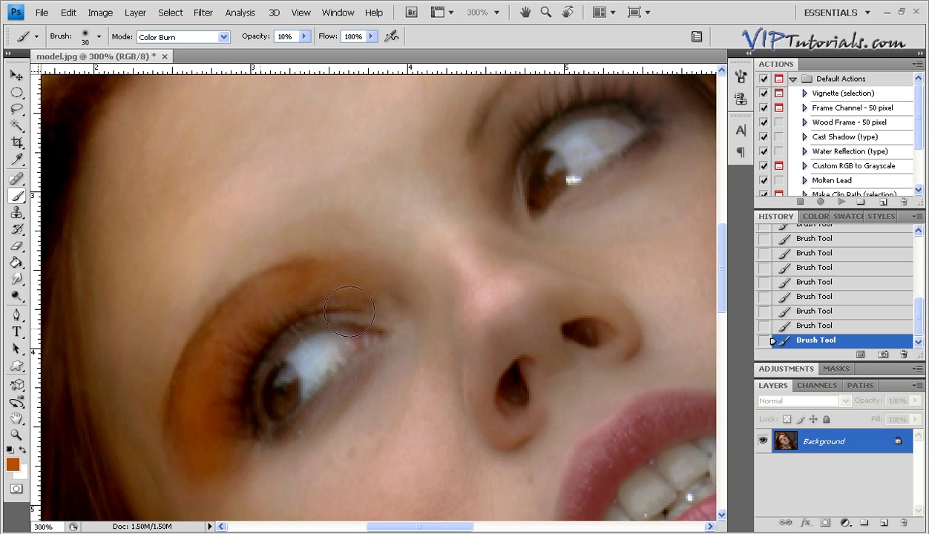
drag(433, 255, 338, 273)
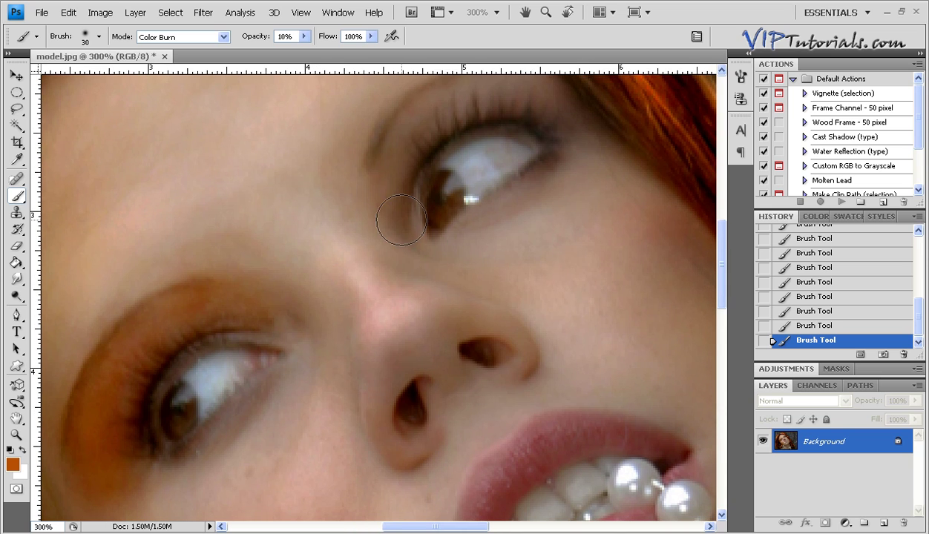
Paint orange eye shadow on the upper lid and beneath the eye on the right
mouse_move(402, 220)
mouse_down()
mouse_move(391, 168)
mouse_move(411, 124)
mouse_move(499, 87)
mouse_move(535, 89)
mouse_up()
mouse_move(424, 175)
mouse_down()
mouse_move(382, 181)
mouse_move(478, 59)
mouse_move(550, 68)
mouse_up()
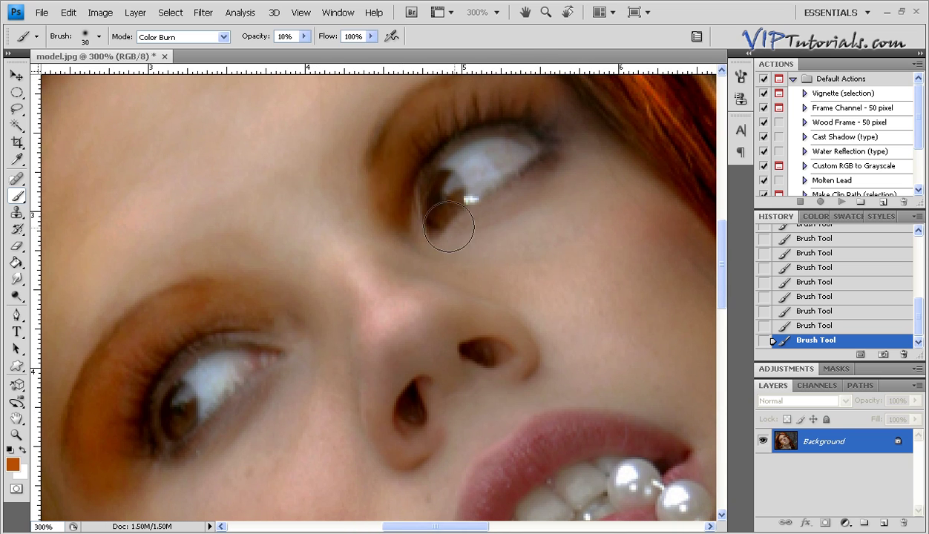
mouse_move(448, 227)
mouse_down()
mouse_move(440, 232)
mouse_move(543, 178)
mouse_move(549, 141)
mouse_move(539, 176)
mouse_move(454, 221)
mouse_move(416, 222)
mouse_up()
Reduce the brush size to 9 px and paint finer orange shadow along the lash lines and inner corners of both eyes
mouse_move(257, 368)
mouse_down()
mouse_move(248, 392)
mouse_move(219, 435)
mouse_move(117, 486)
mouse_move(208, 410)
mouse_up()
key(bracketleft)
key(bracketleft)
key(bracketleft)
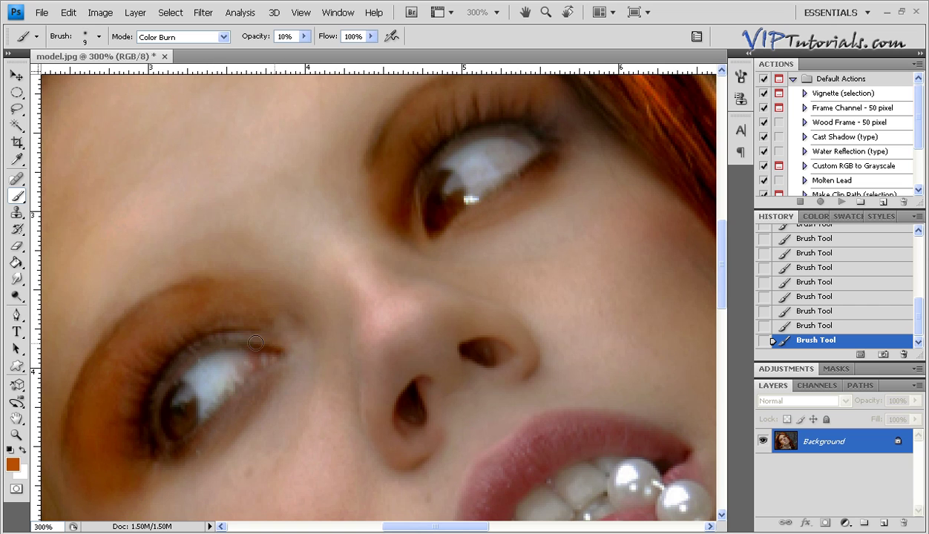
mouse_move(215, 341)
mouse_down()
mouse_move(167, 367)
mouse_move(149, 406)
mouse_up()
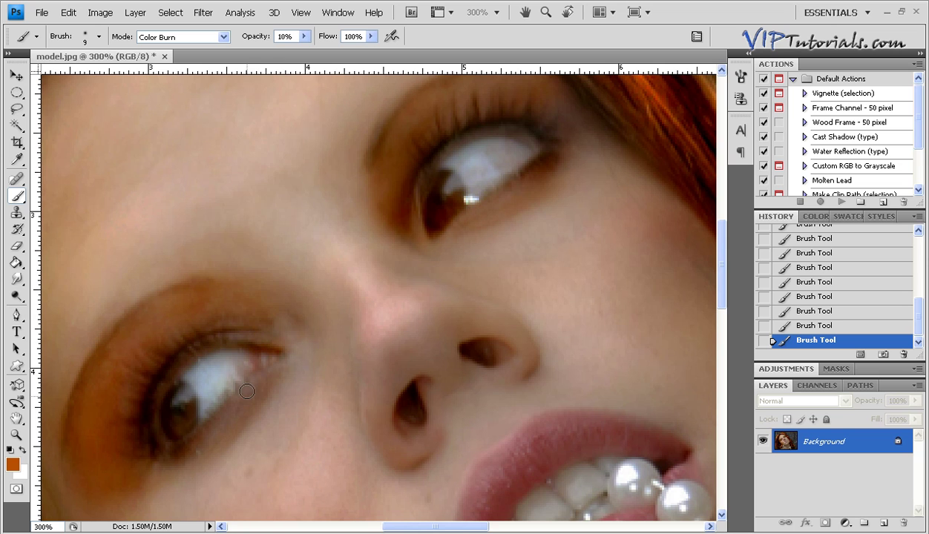
drag(234, 401, 190, 442)
drag(289, 355, 242, 394)
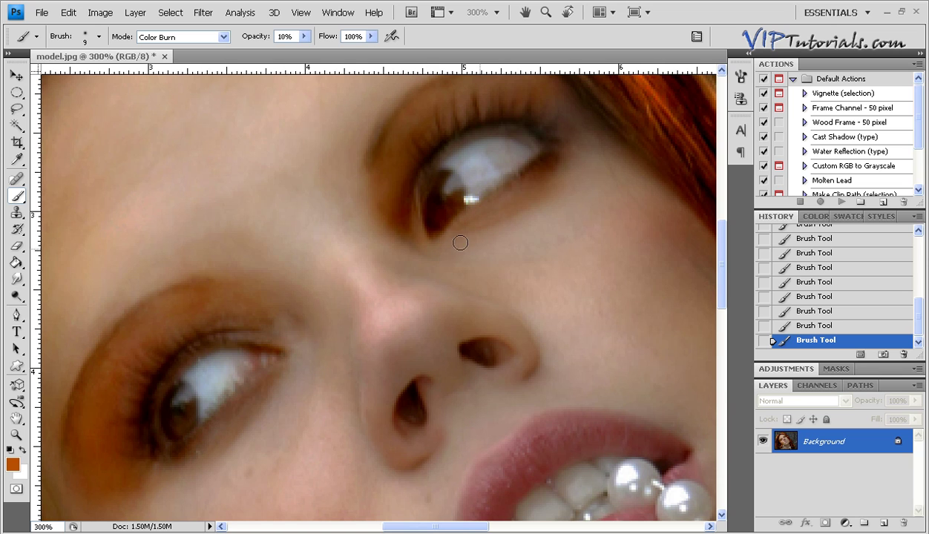
mouse_move(484, 201)
mouse_down()
mouse_move(517, 182)
mouse_move(443, 216)
mouse_move(442, 237)
mouse_move(431, 236)
mouse_move(429, 161)
mouse_up()
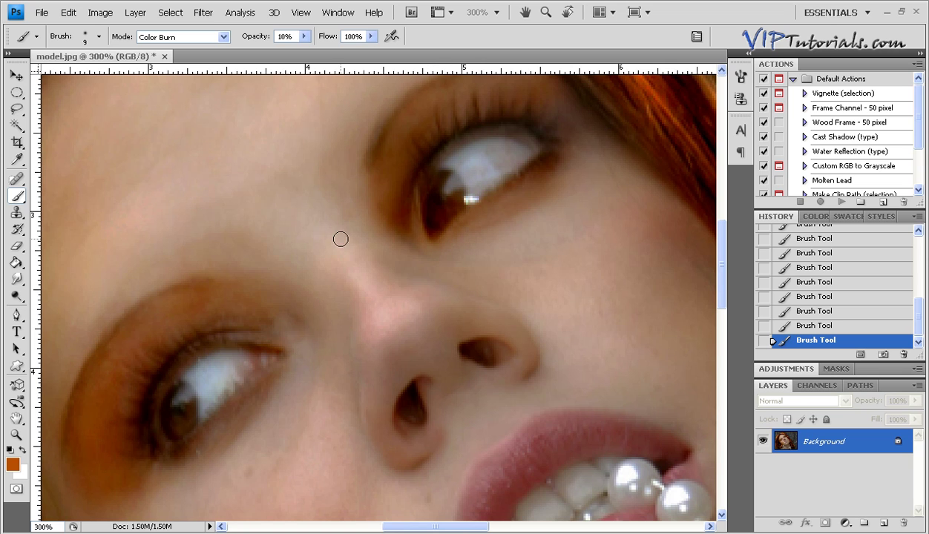
Switch the brush blend mode to Color Dodge and set the foreground colour to white (#ffffff)
key(ctrl+minus)
key(ctrl+minus)
key(ctrl+minus)
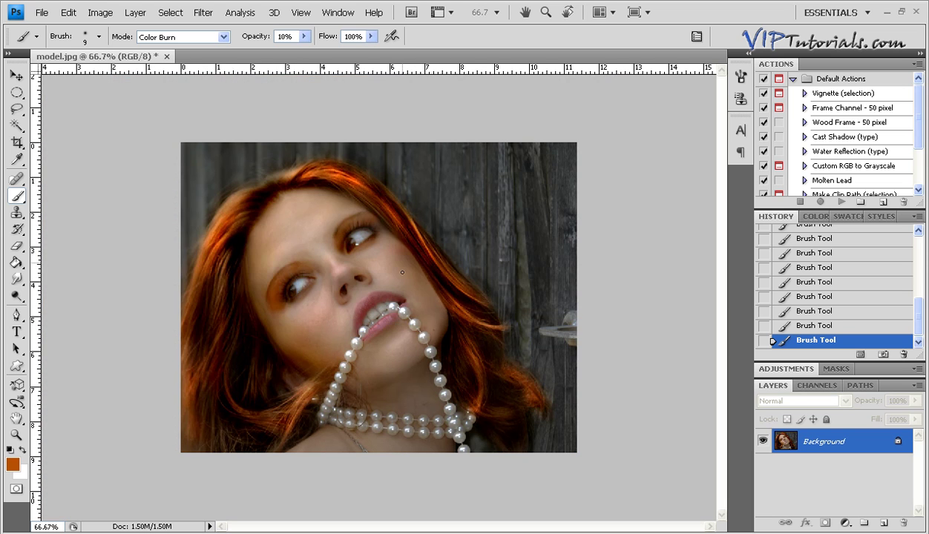
key(ctrl+plus)
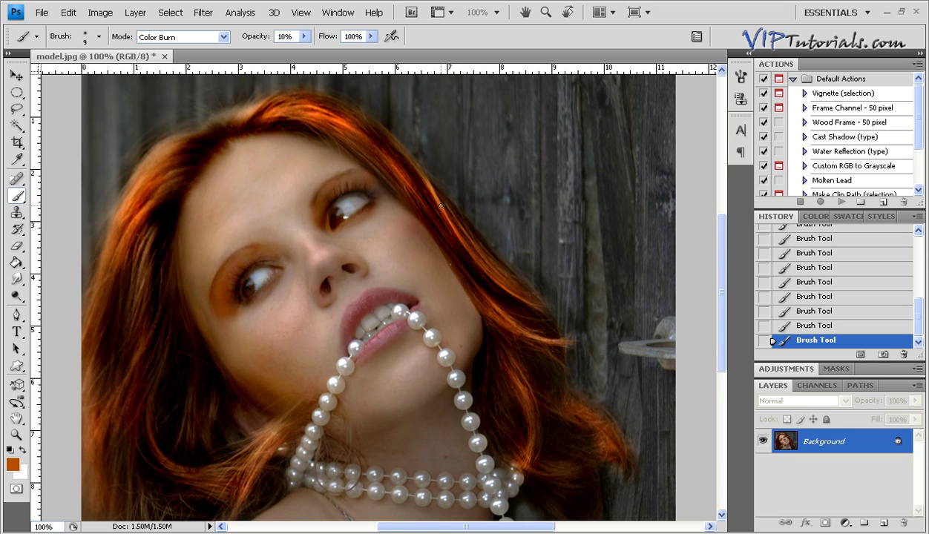
click(223, 37)
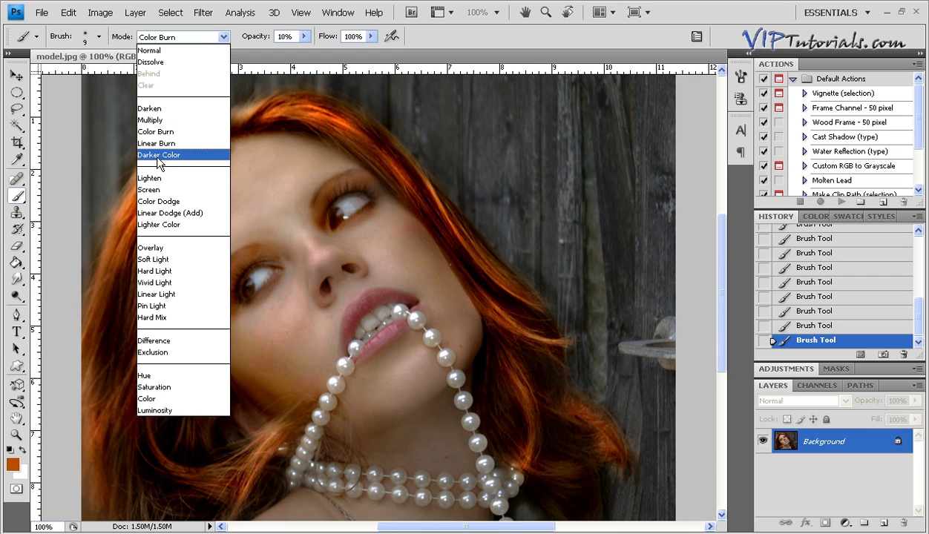
click(166, 205)
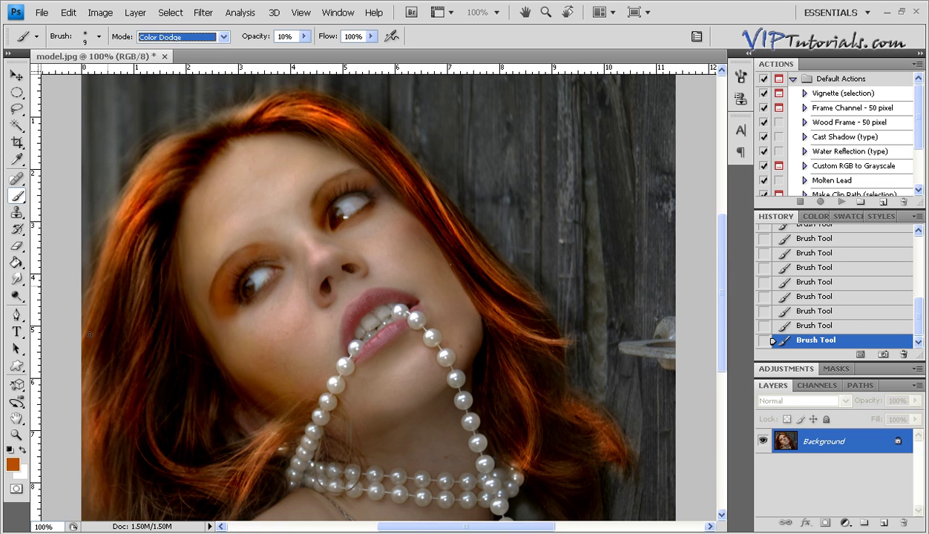
click(13, 465)
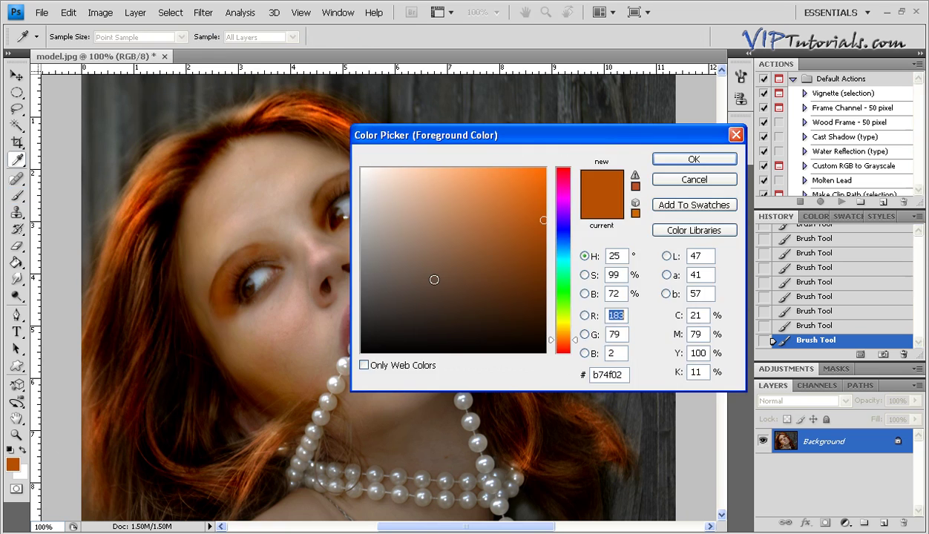
drag(403, 218, 363, 170)
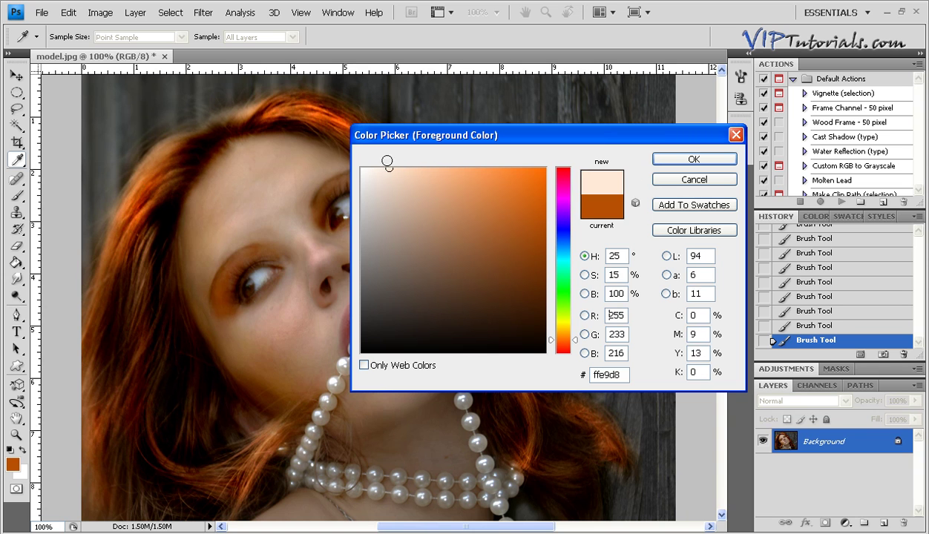
click(660, 159)
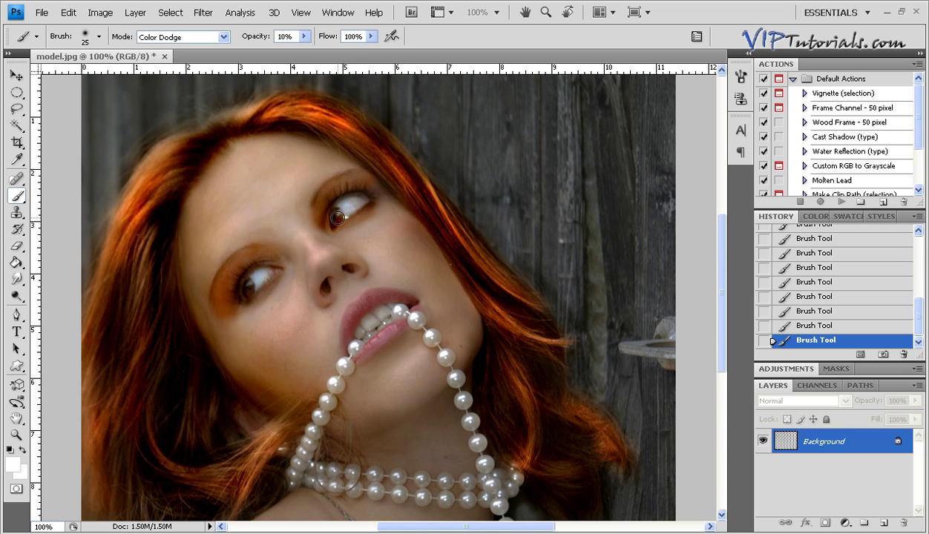
Enlarge the brush to 35 px and brighten the irises of both eyes with short dabs
key(bracketright)
drag(337, 215, 336, 217)
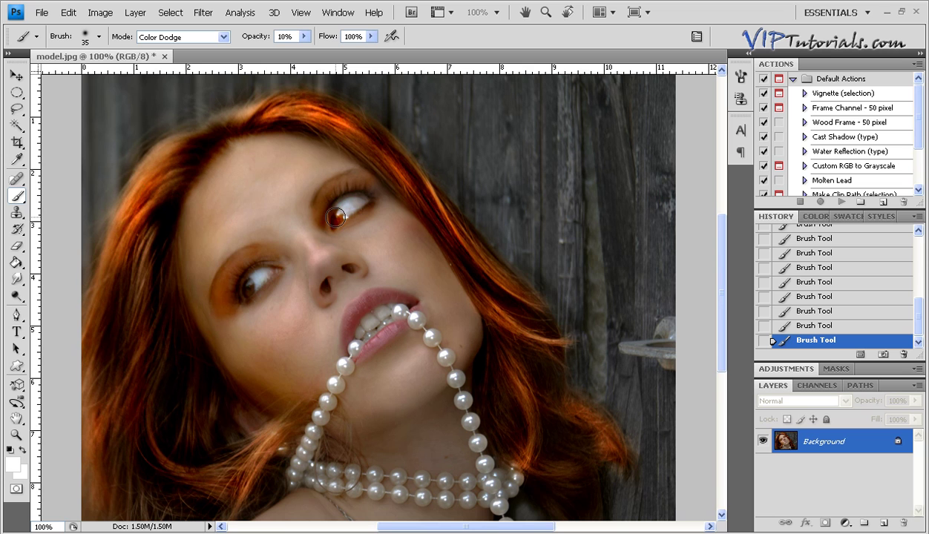
click(248, 287)
click(248, 288)
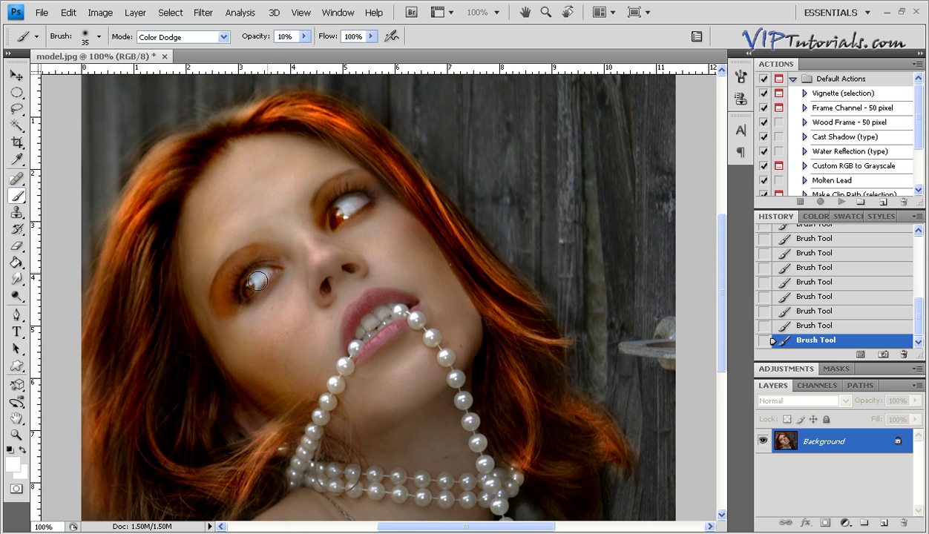
click(254, 284)
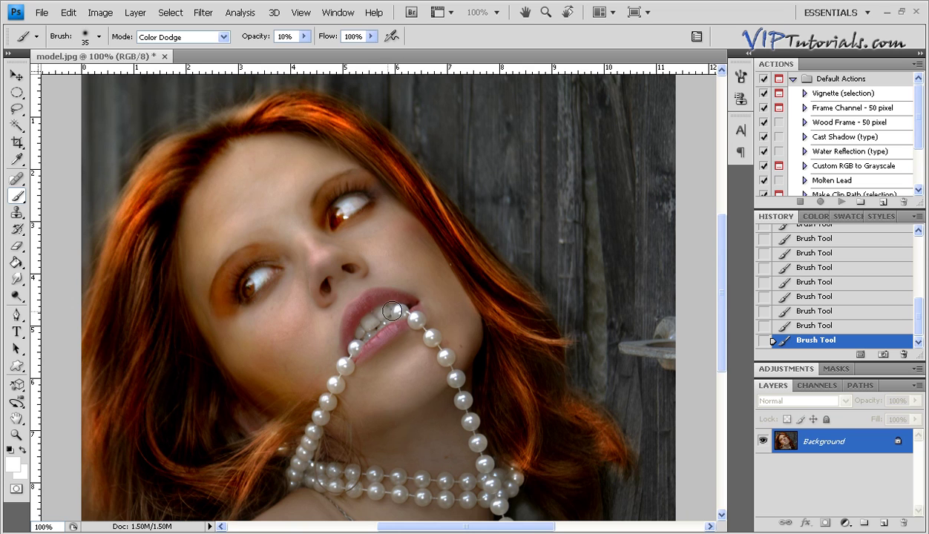
Brighten the teeth with white brush strokes and undo the last stroke
drag(394, 309, 363, 329)
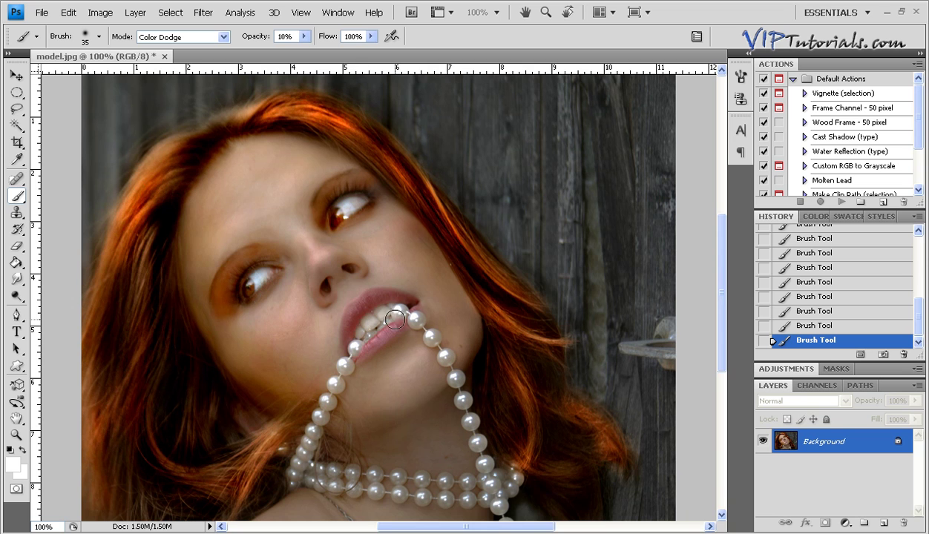
drag(383, 307, 359, 328)
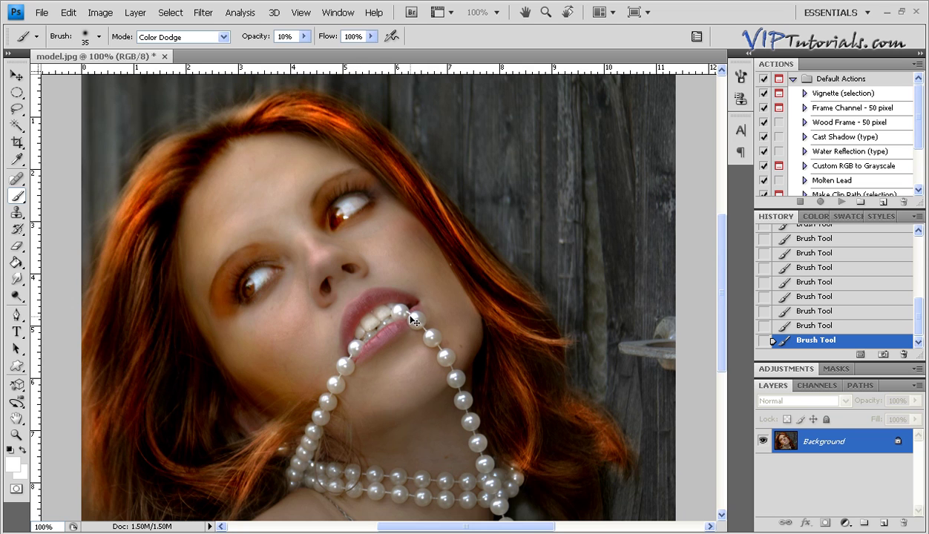
key(ctrl+z)
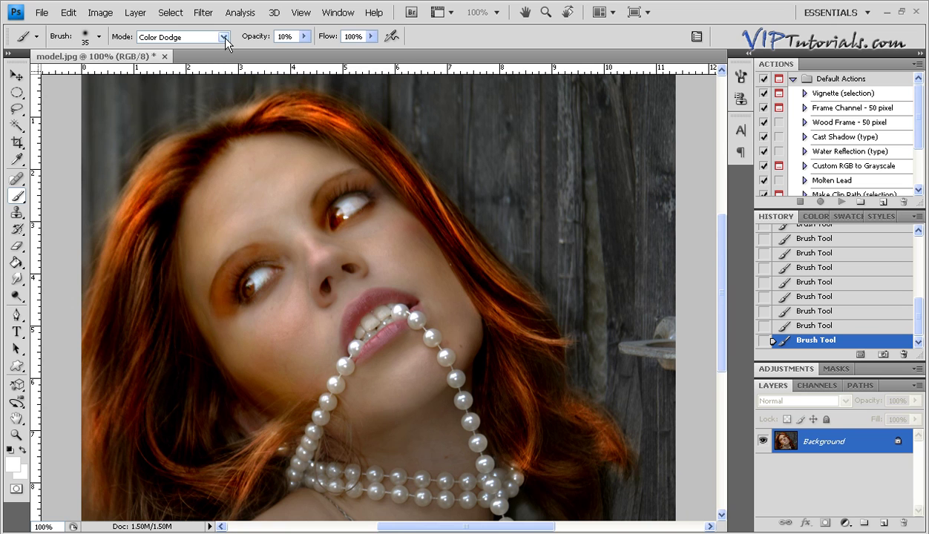
Set the foreground colour to dark red and the brush blend mode to Linear Burn for colouring the lips
key(ctrl+plus)
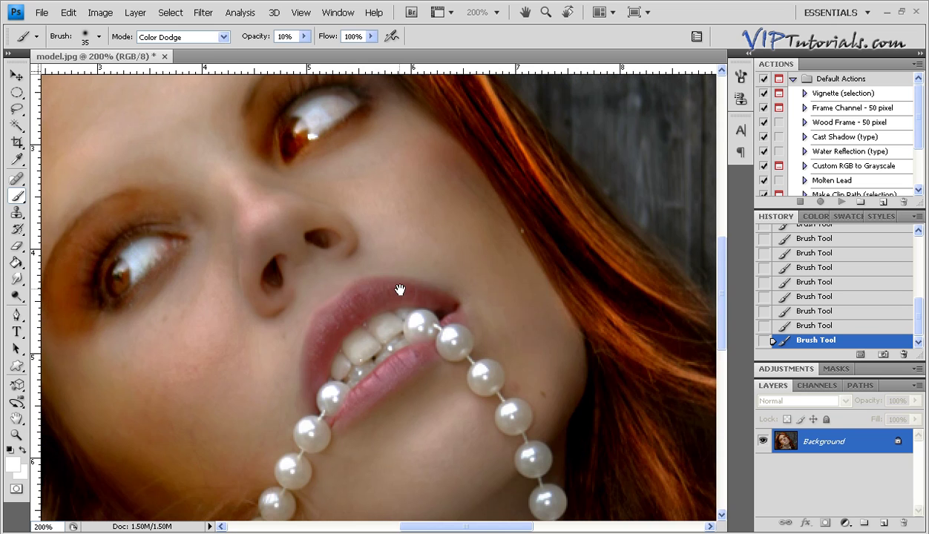
drag(394, 296, 326, 188)
key(ctrl+plus)
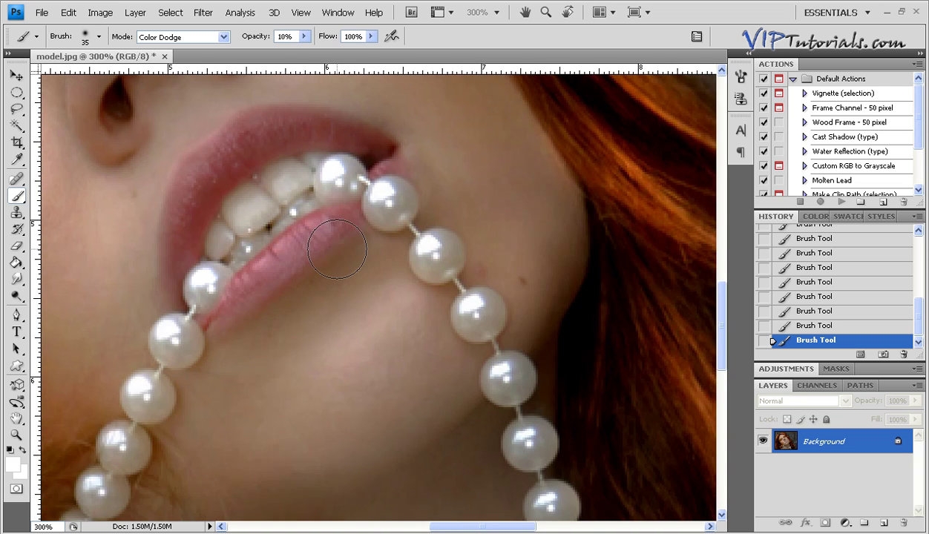
drag(319, 246, 385, 321)
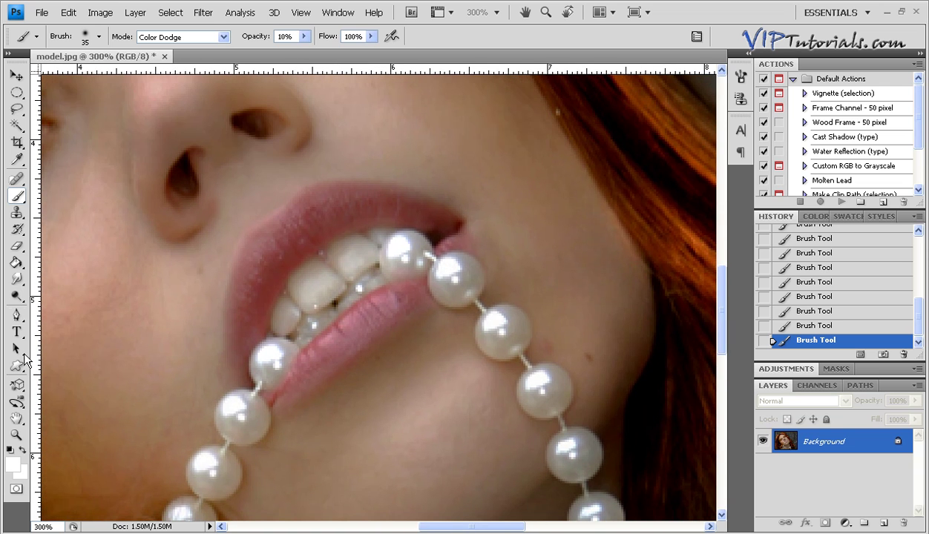
click(17, 196)
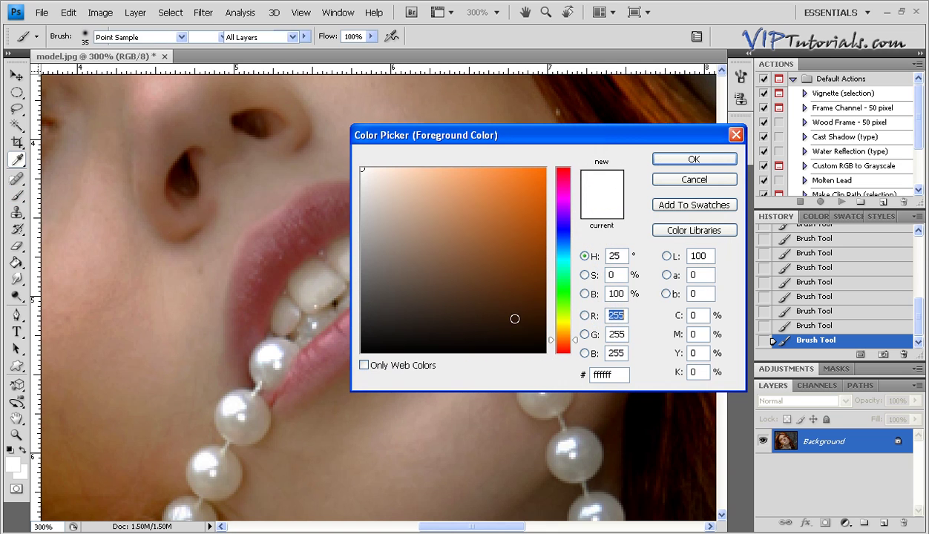
click(564, 169)
drag(541, 271, 540, 259)
click(694, 158)
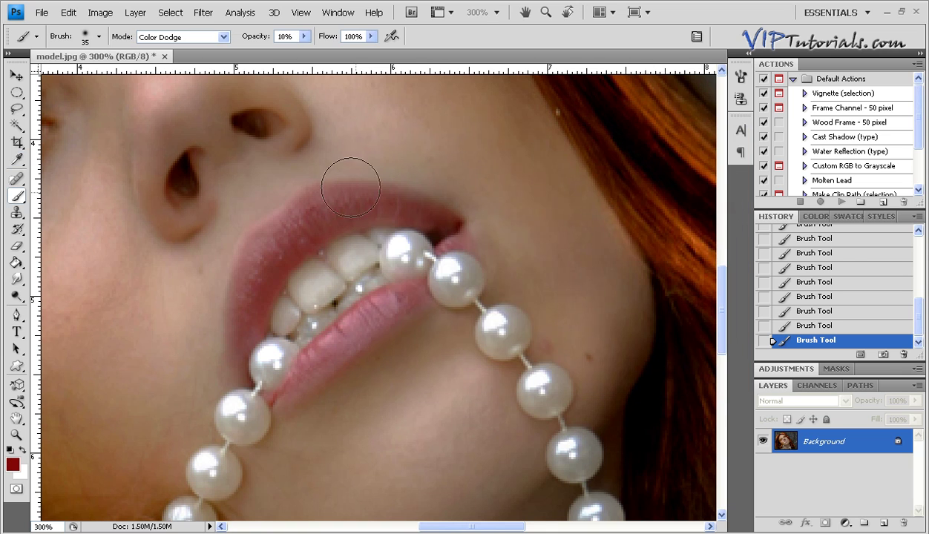
click(225, 38)
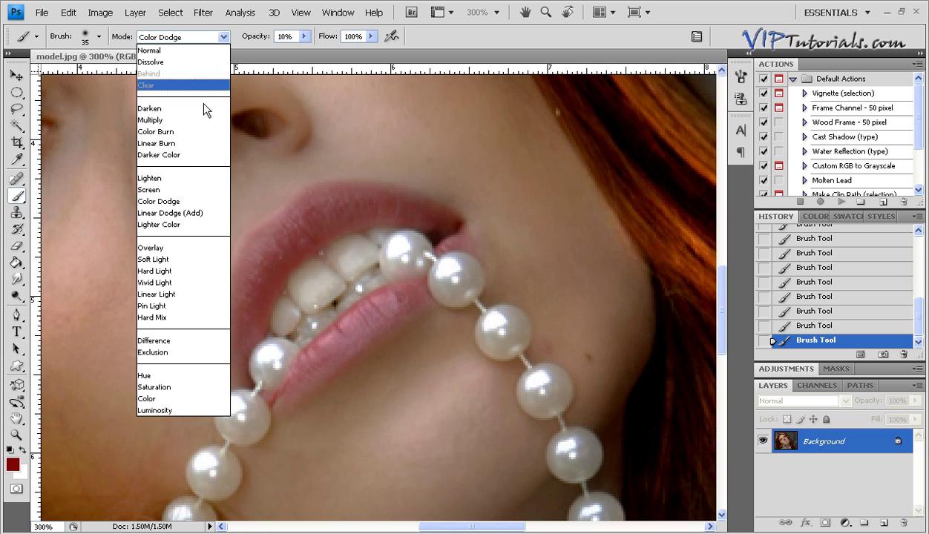
click(155, 145)
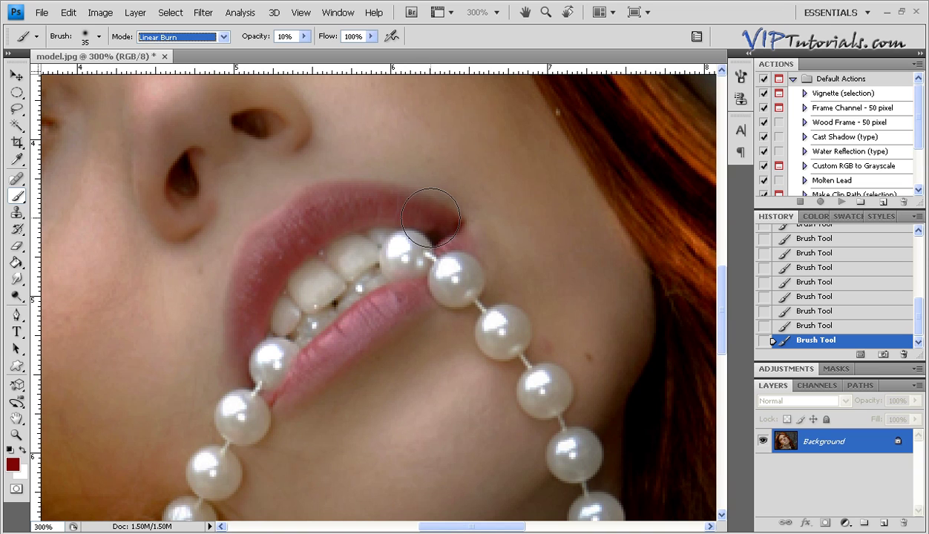
Reduce the brush size to 20 px and paint the upper and lower lips dark red, undoing the stray stroke across the teeth
drag(368, 195, 348, 206)
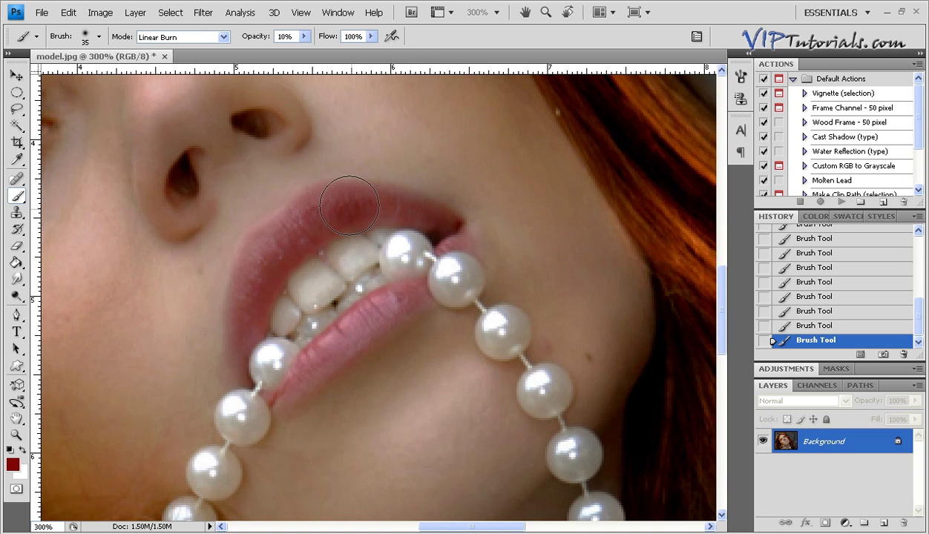
key(bracketleft)
mouse_move(438, 217)
mouse_down()
mouse_move(340, 187)
mouse_move(295, 202)
mouse_move(286, 224)
mouse_move(273, 215)
mouse_move(228, 290)
mouse_move(239, 365)
mouse_up()
mouse_move(306, 250)
mouse_down()
mouse_move(347, 223)
mouse_move(288, 228)
mouse_move(263, 278)
mouse_move(272, 244)
mouse_move(240, 291)
mouse_move(242, 333)
mouse_move(300, 257)
mouse_move(357, 213)
mouse_move(337, 190)
mouse_move(404, 195)
mouse_move(440, 224)
mouse_move(424, 223)
mouse_move(431, 214)
mouse_move(417, 188)
mouse_move(449, 262)
mouse_up()
key(ctrl+z)
drag(424, 292, 313, 371)
mouse_move(412, 285)
mouse_down()
mouse_move(389, 318)
mouse_move(281, 384)
mouse_up()
Deepen the dark red on the upper lip from its middle out to both corners of the mouth
drag(402, 220, 360, 218)
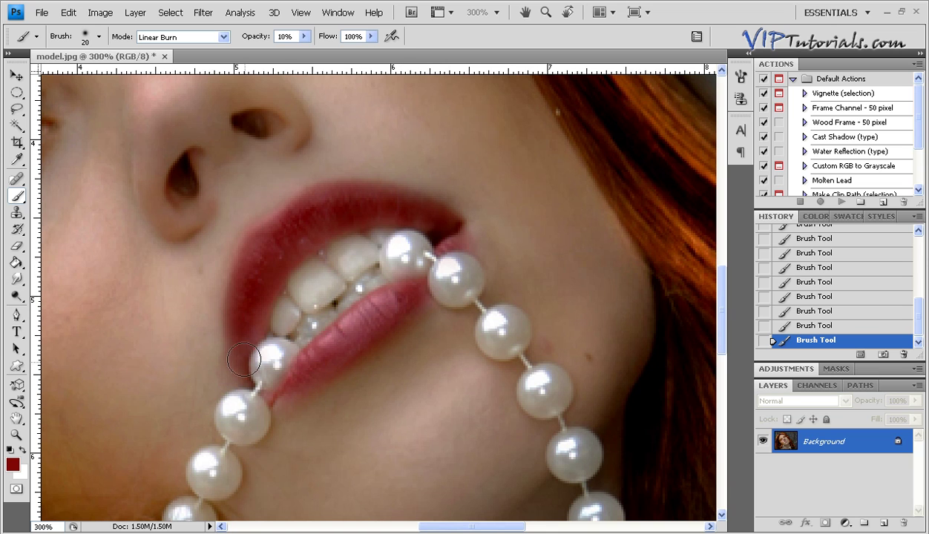
drag(248, 366, 239, 355)
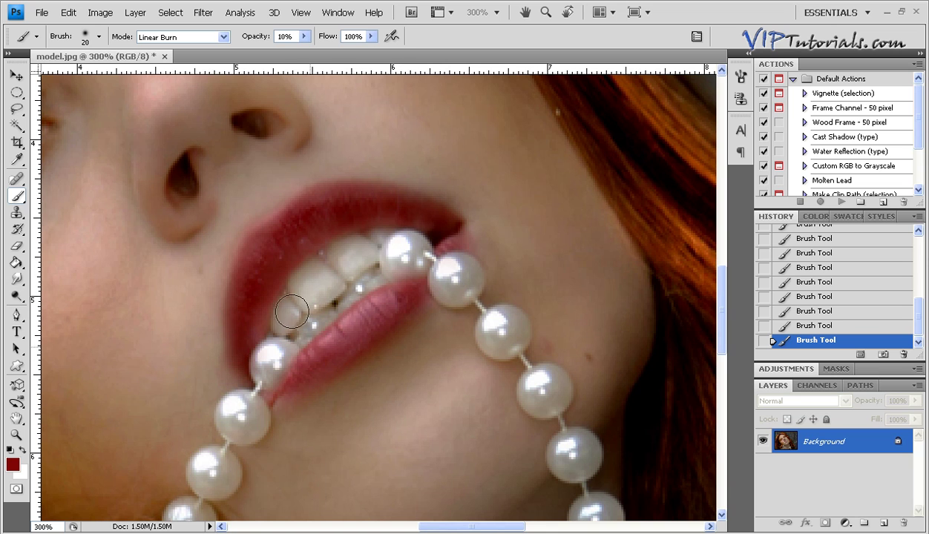
key(space)
drag(277, 220, 301, 223)
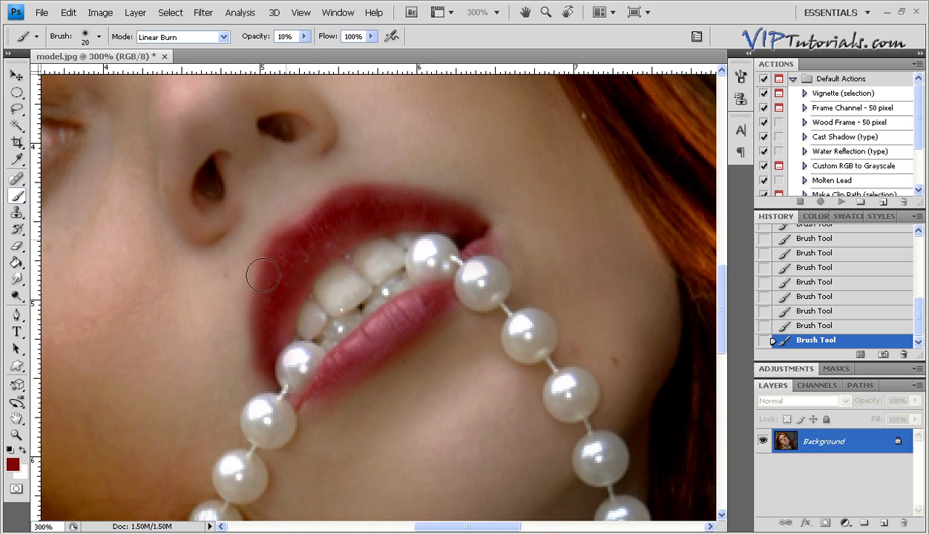
drag(405, 201, 456, 222)
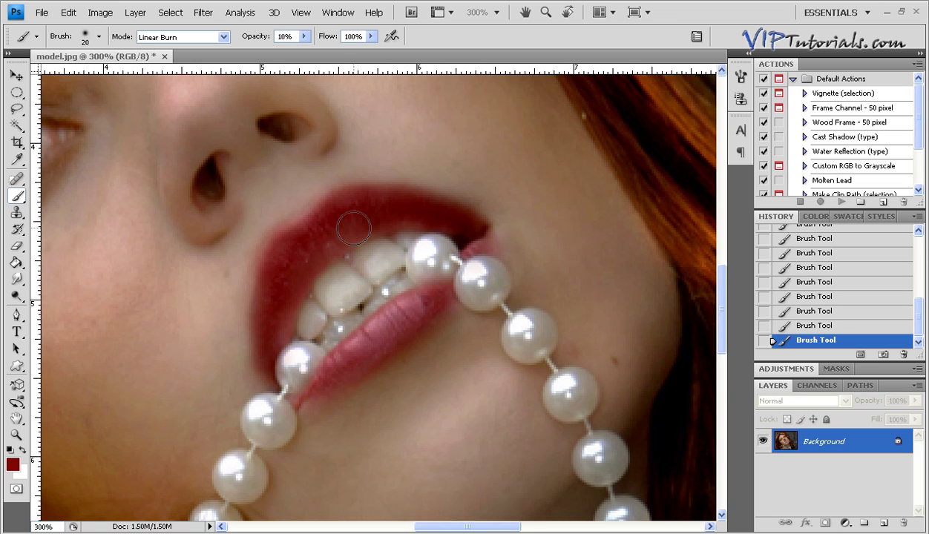
Save a history snapshot of the retouched portrait, compare it with the original model.jpg state, and return to the snapshot
key(ctrl+minus)
key(ctrl+minus)
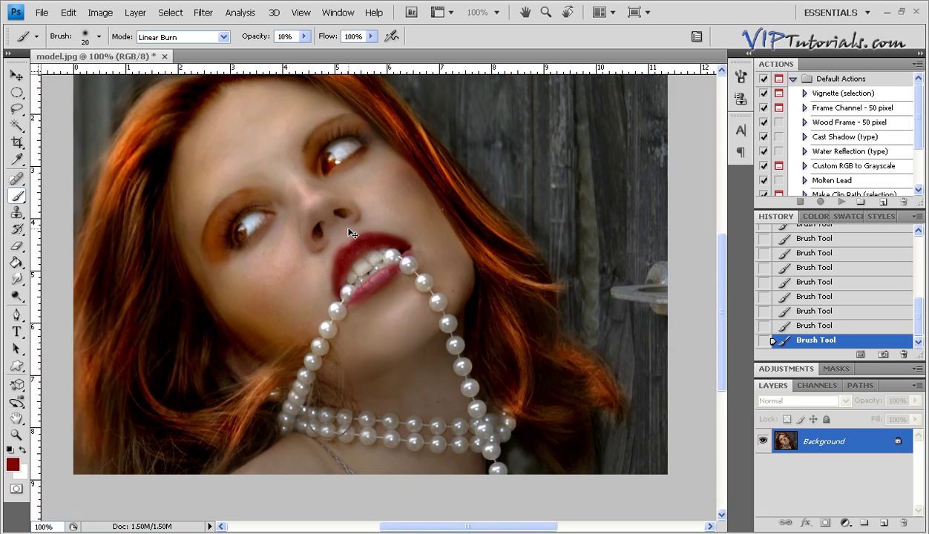
key(ctrl+minus)
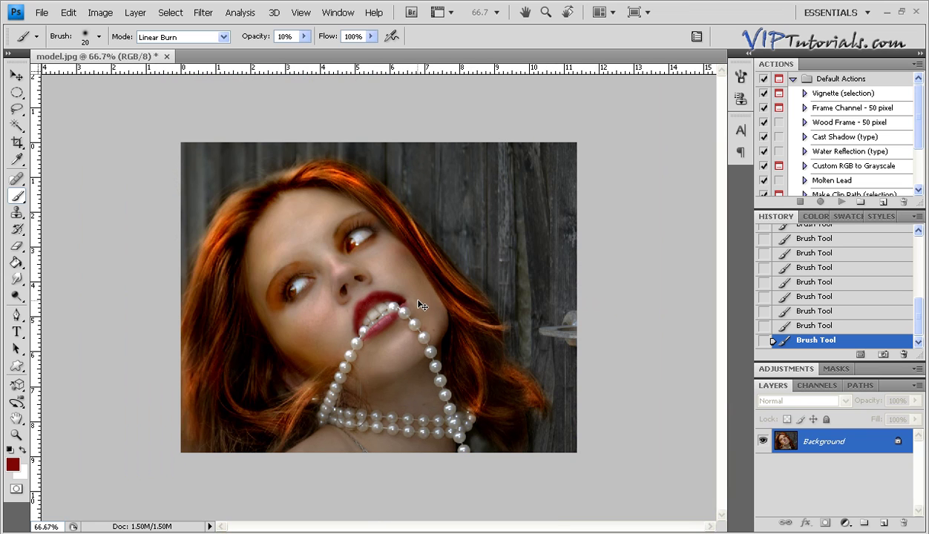
drag(918, 308, 915, 235)
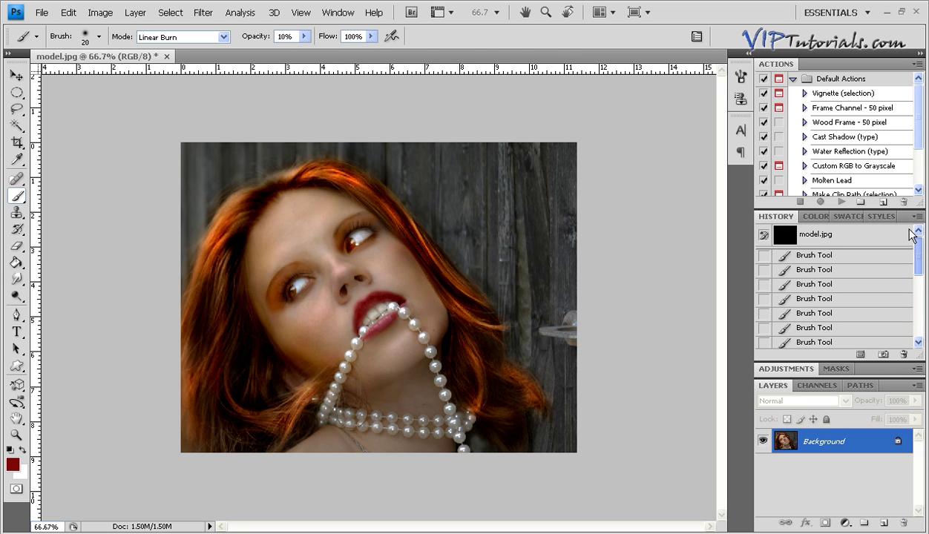
click(881, 355)
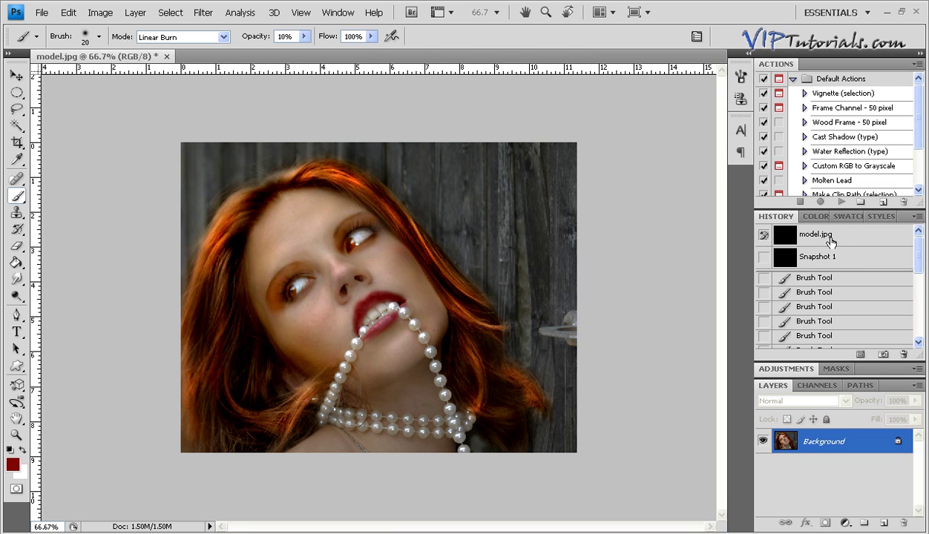
click(830, 236)
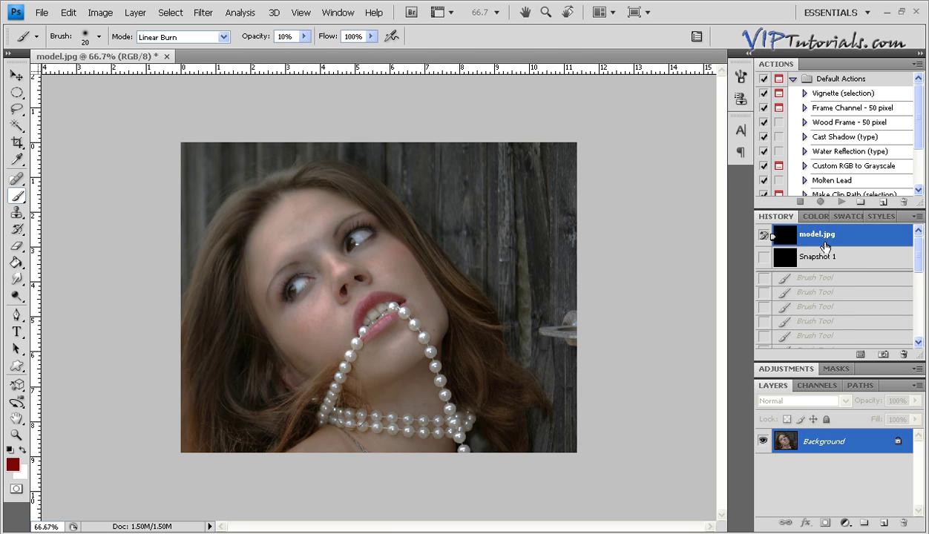
click(811, 264)
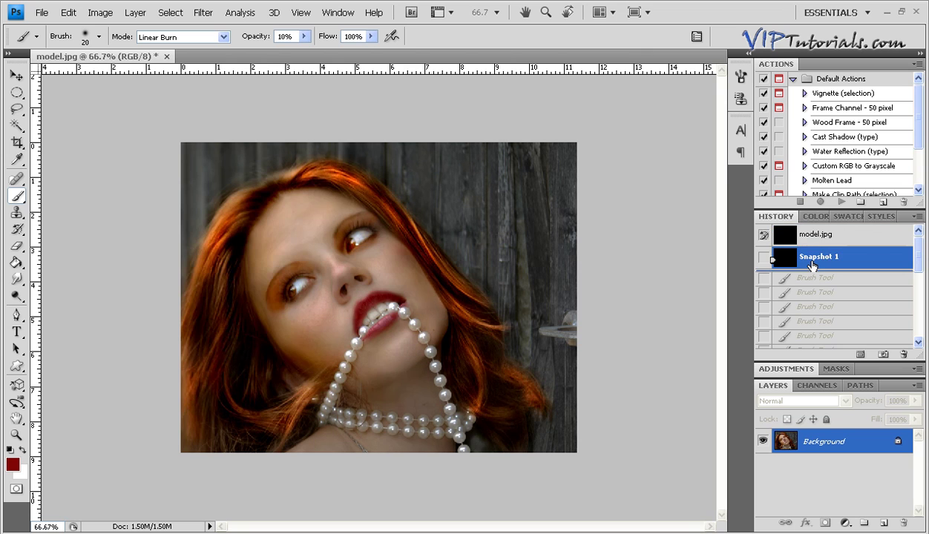